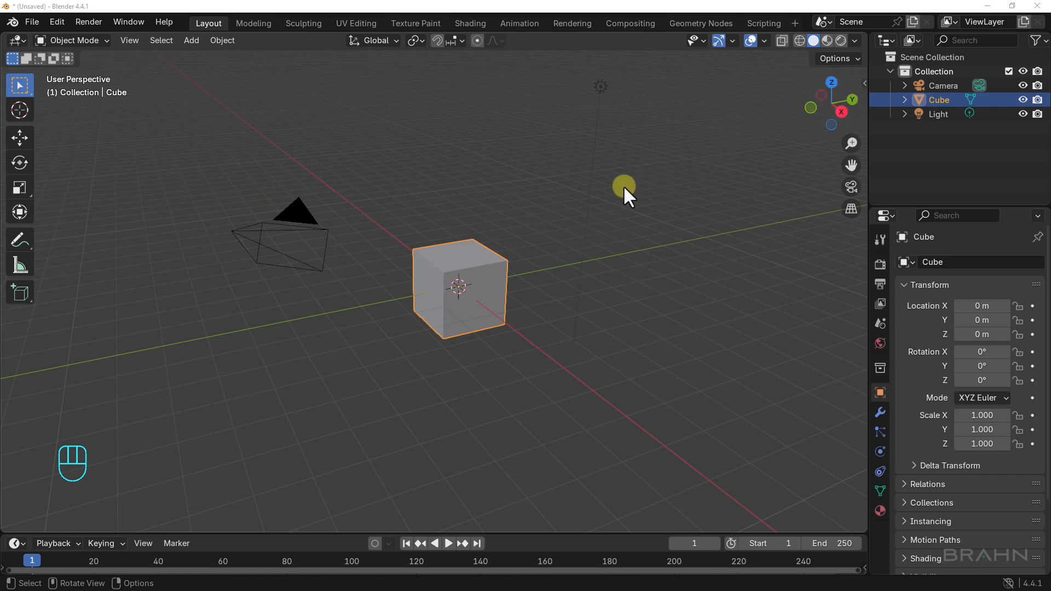
Orbit, pan and zoom the 3D view around the default cube to try out the standard viewport navigation.
{"action": "middle_click_drag", "start_coordinate": [455, 219], "coordinate": [419, 224]}
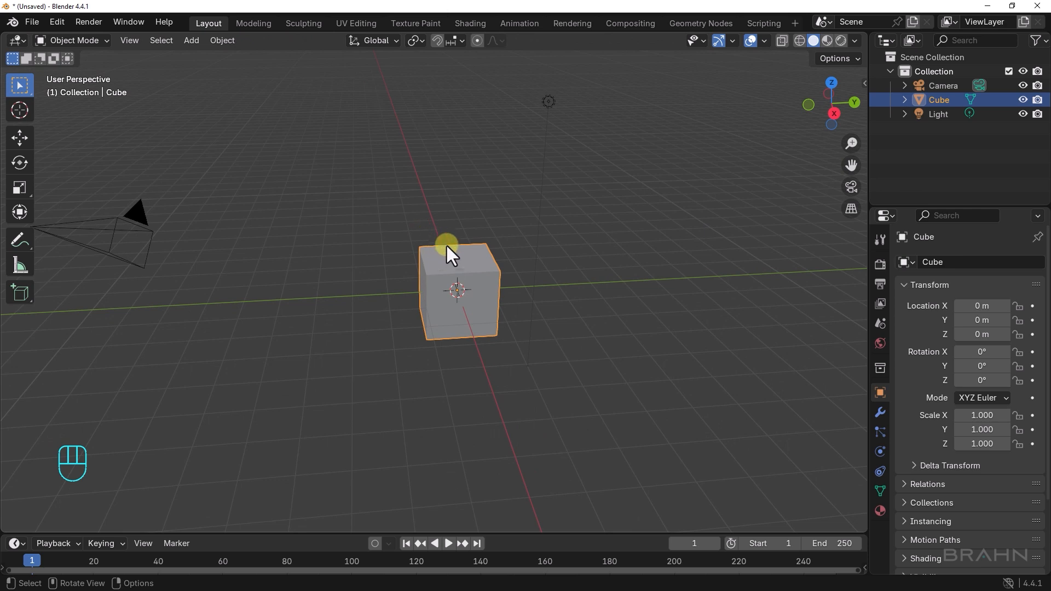
{"action": "key", "text": "shift"}
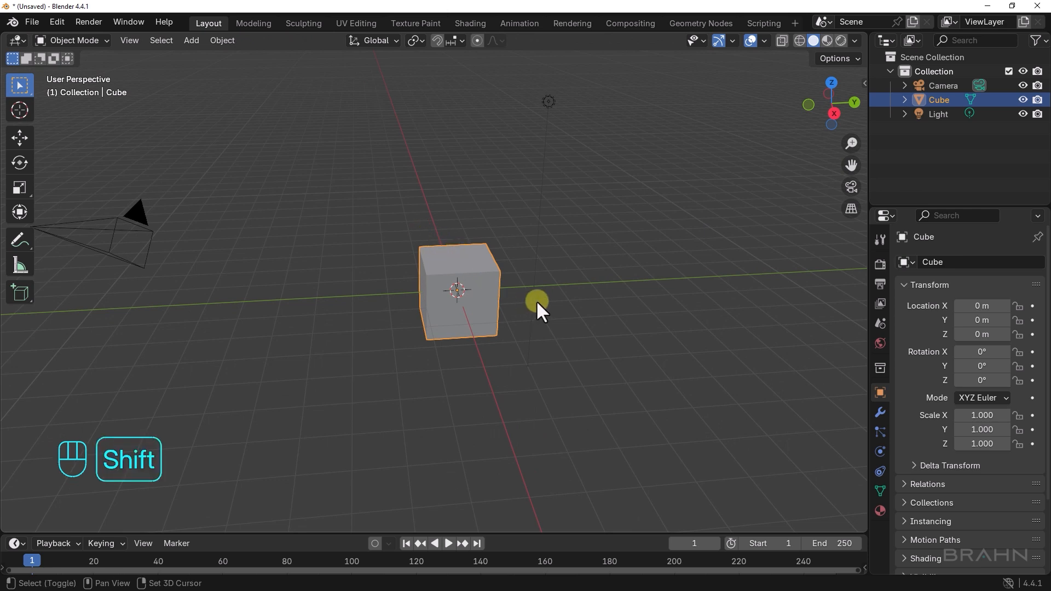
{"action": "middle_click_drag", "start_coordinate": [535, 308], "coordinate": [563, 296], "text": "shift"}
{"action": "scroll", "coordinate": [498, 300], "scroll_direction": "up", "scroll_amount": 4}
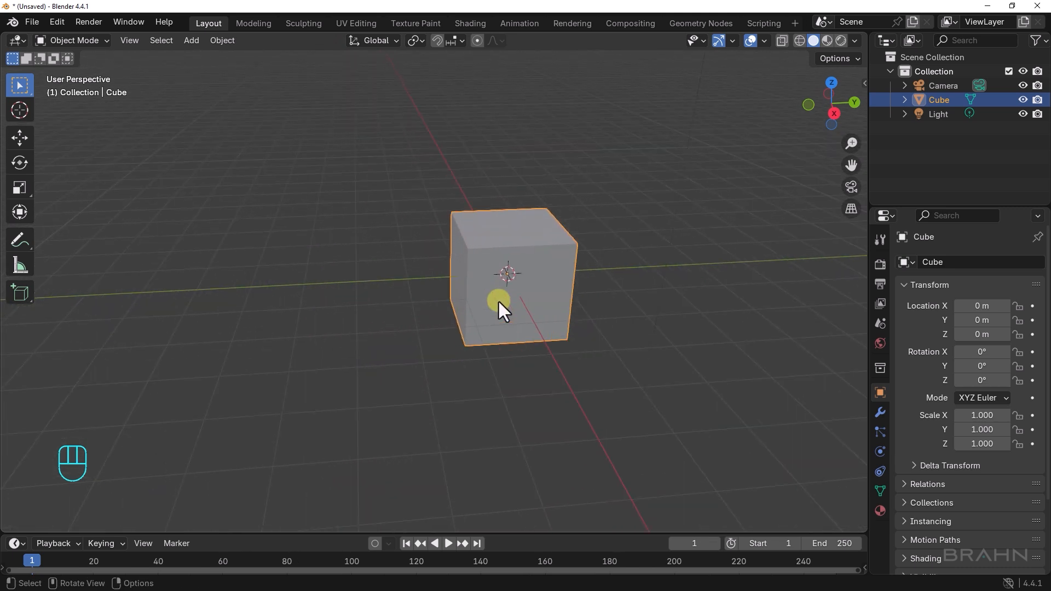
{"action": "scroll", "coordinate": [501, 296], "scroll_direction": "down", "scroll_amount": 4}
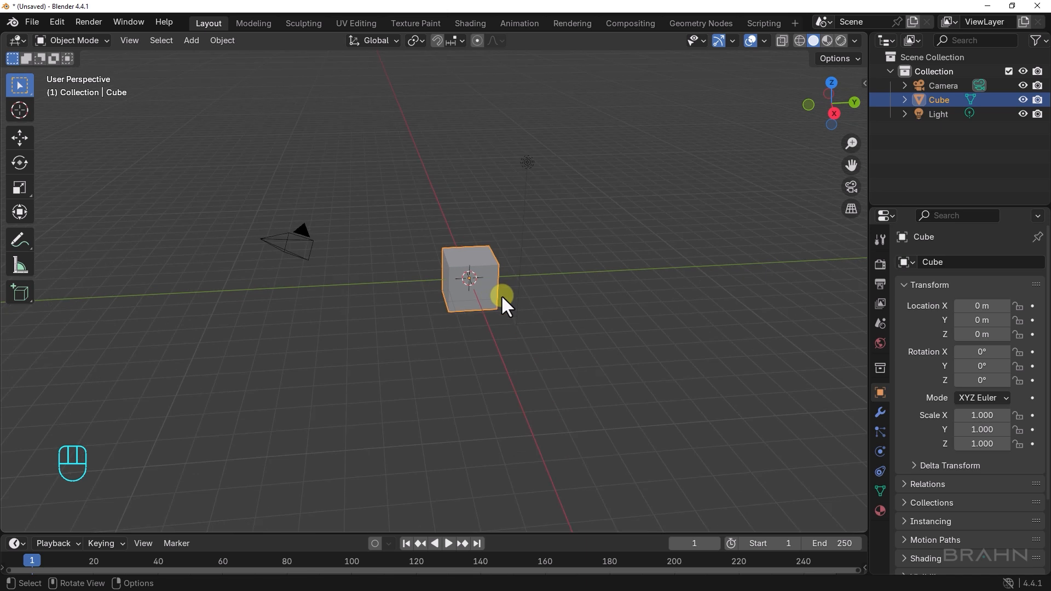
{"action": "scroll", "coordinate": [502, 294], "scroll_direction": "up", "scroll_amount": 3}
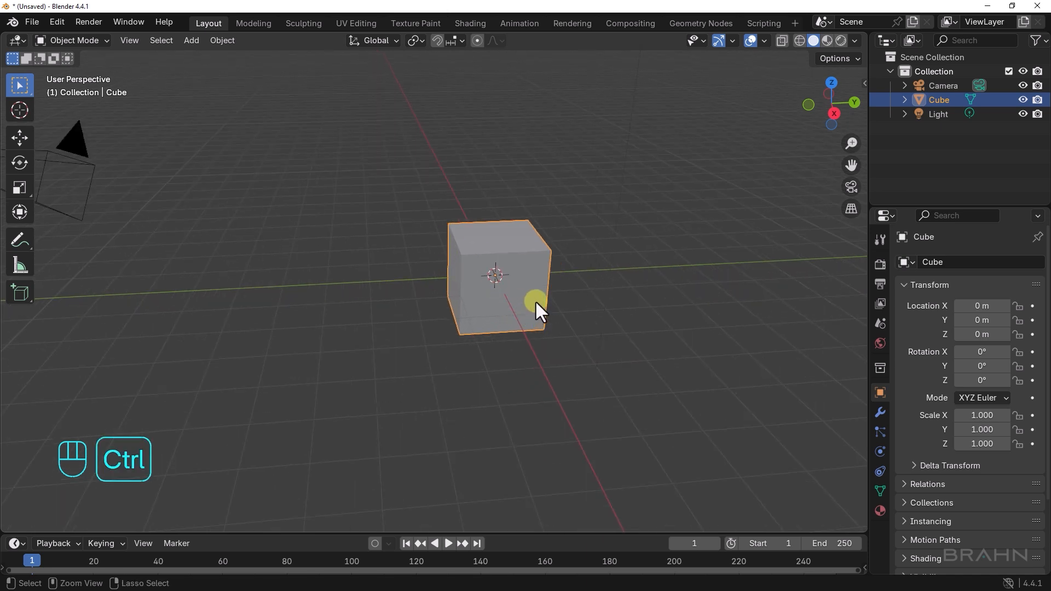
{"action": "middle_click_drag", "start_coordinate": [536, 301], "coordinate": [601, 325], "text": "ctrl"}
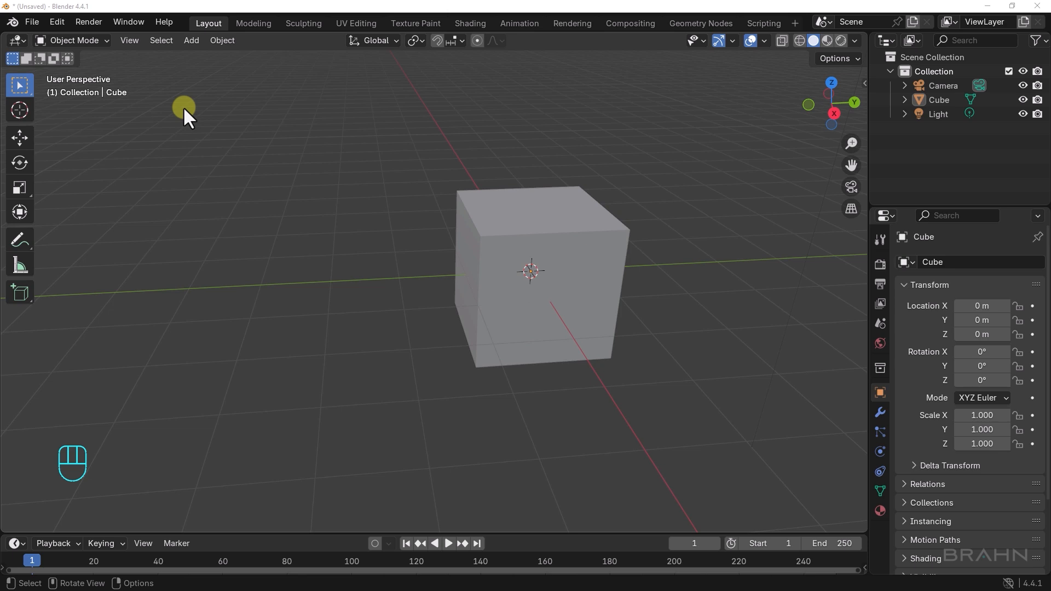
Switch the keymap preset to Industry Compatible in the Preferences and try orbiting around the cube with it.
{"action": "left_click", "coordinate": [59, 22]}
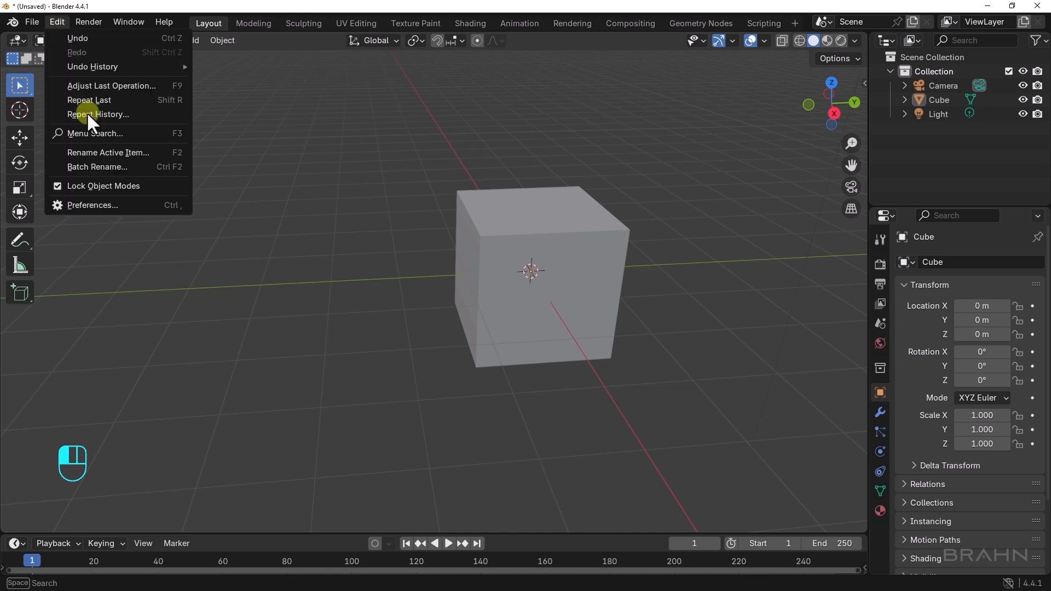
{"action": "left_click", "coordinate": [95, 208]}
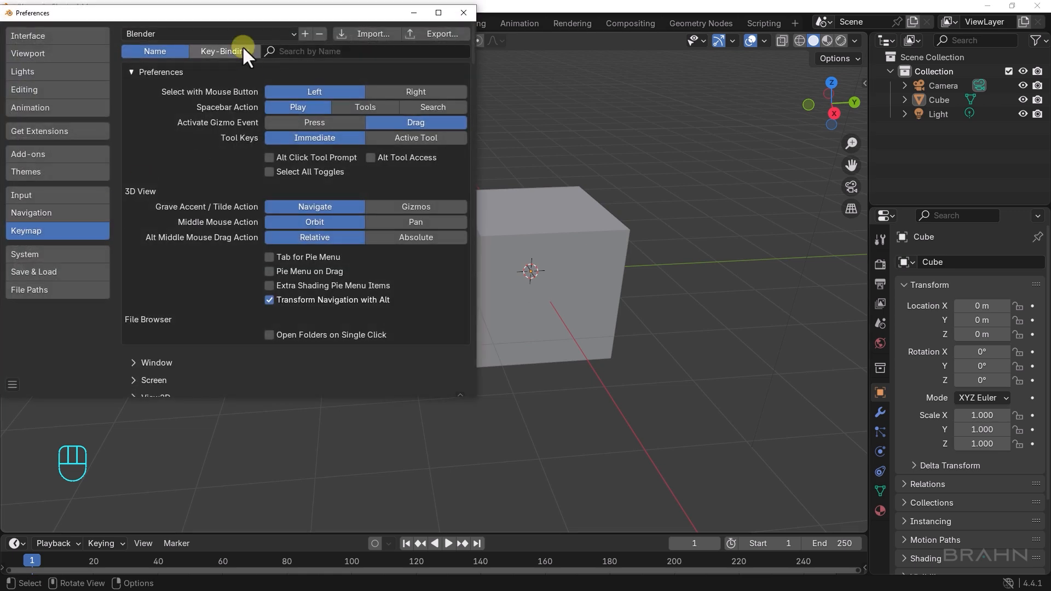
{"action": "left_click_drag", "start_coordinate": [229, 17], "coordinate": [381, 111]}
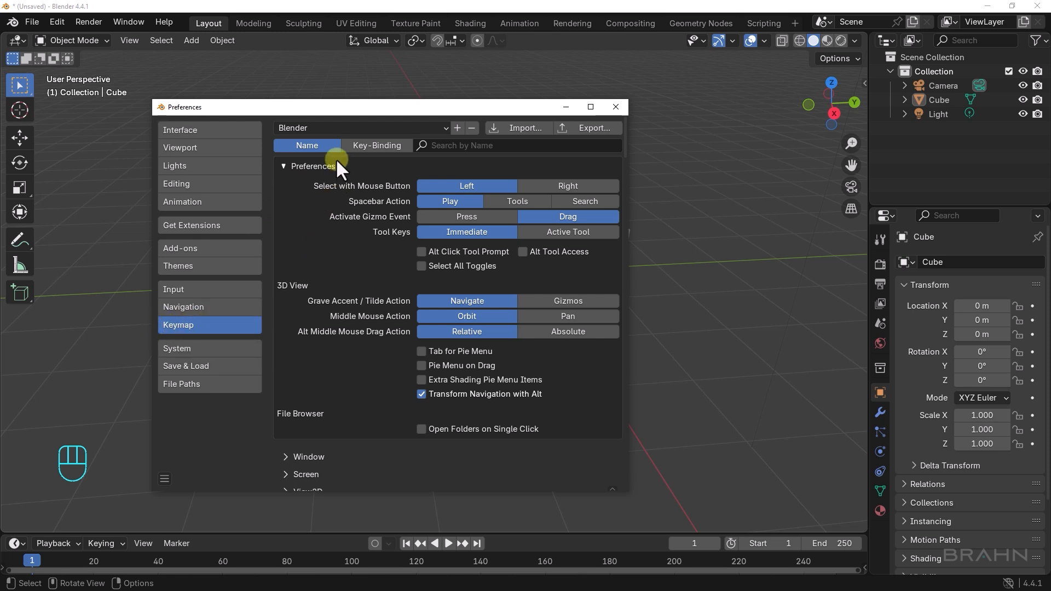
{"action": "left_click", "coordinate": [305, 128]}
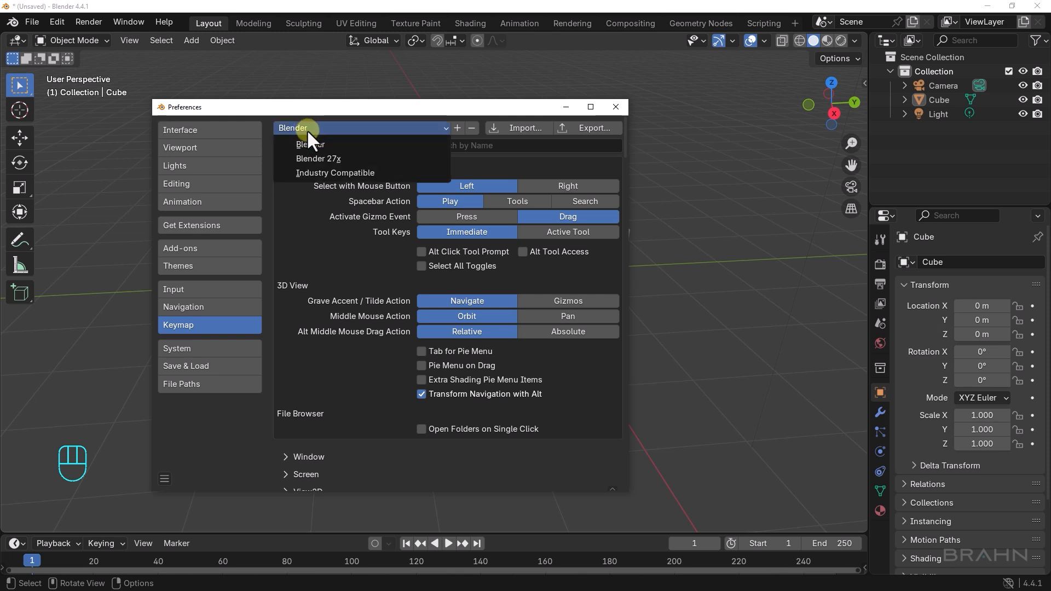
{"action": "left_click", "coordinate": [330, 174]}
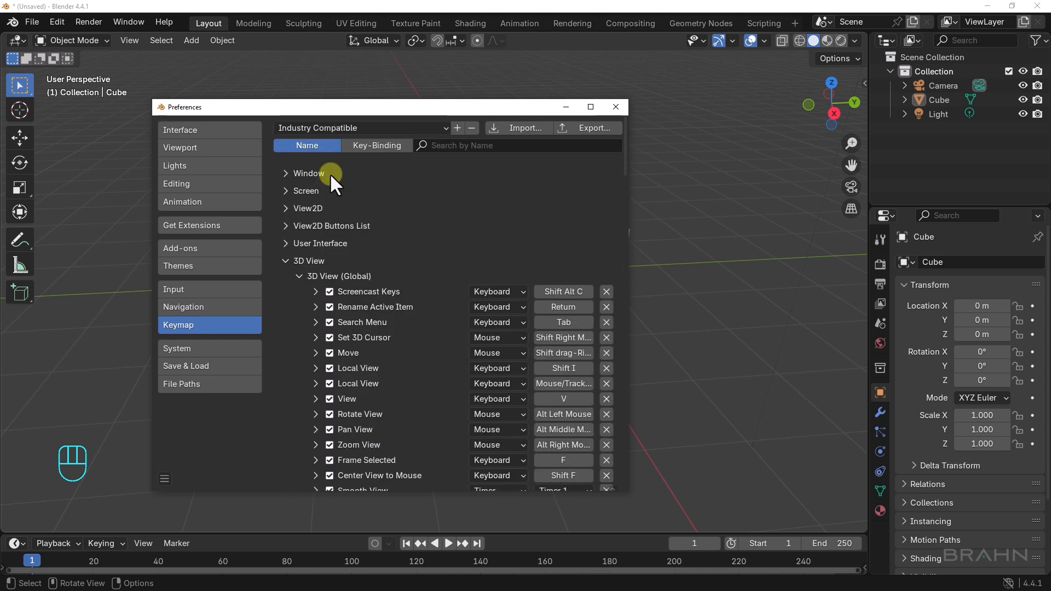
{"action": "left_click", "coordinate": [618, 109]}
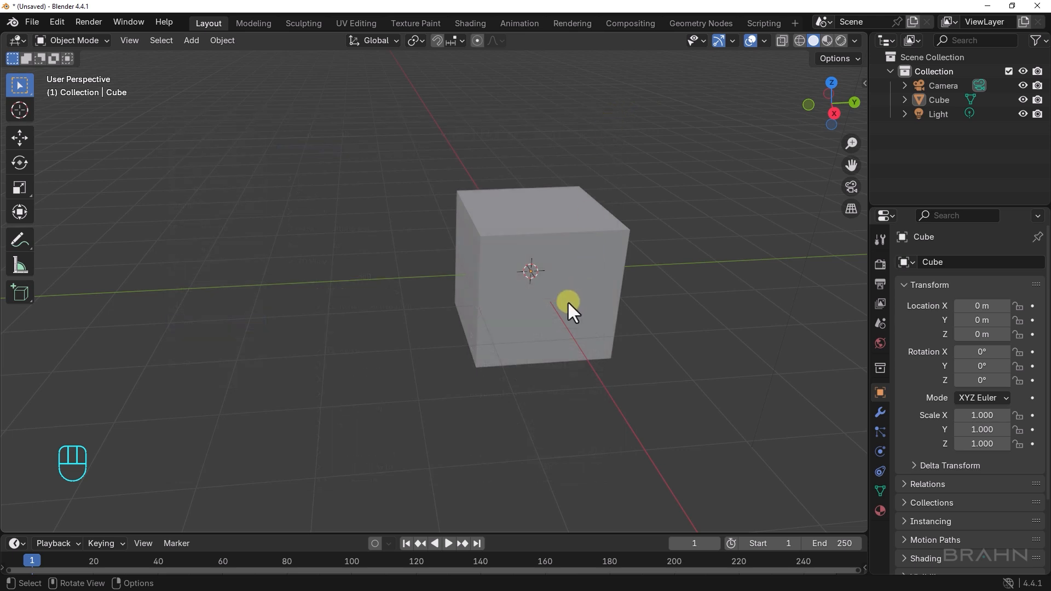
{"action": "mouse_move", "coordinate": [530, 328]}
{"action": "left_mouse_down", "text": "alt"}
{"action": "mouse_move", "coordinate": [569, 321]}
{"action": "mouse_move", "coordinate": [518, 327]}
{"action": "mouse_move", "coordinate": [414, 308]}
{"action": "mouse_move", "coordinate": [540, 303]}
{"action": "mouse_move", "coordinate": [493, 304]}
{"action": "mouse_move", "coordinate": [549, 316]}
{"action": "mouse_move", "coordinate": [513, 317]}
{"action": "left_mouse_up", "text": "alt"}
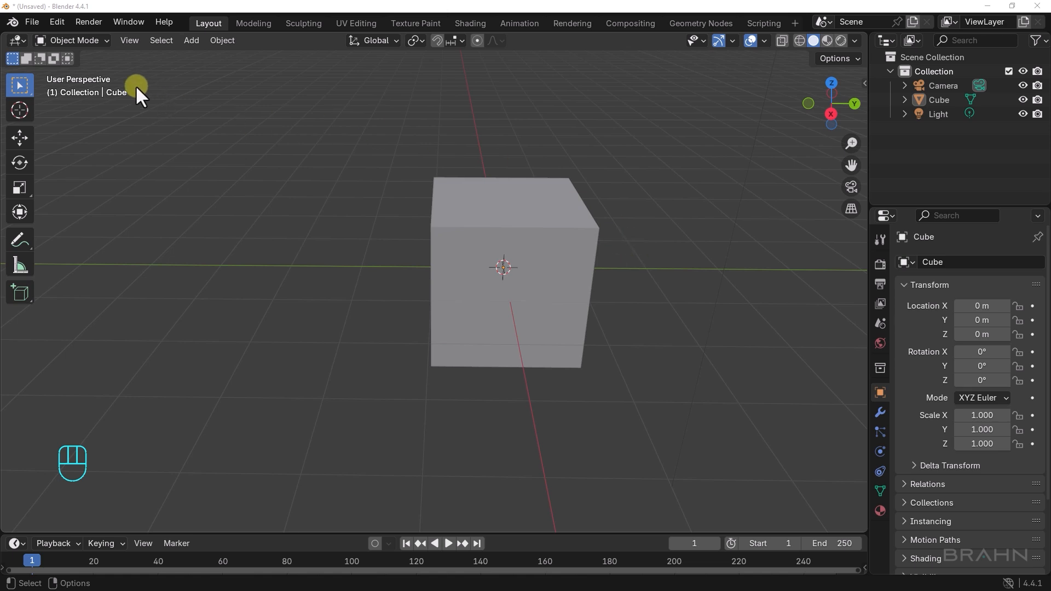
Reopen the Preferences and set the keymap preset back to Blender.
{"action": "left_click", "coordinate": [53, 21]}
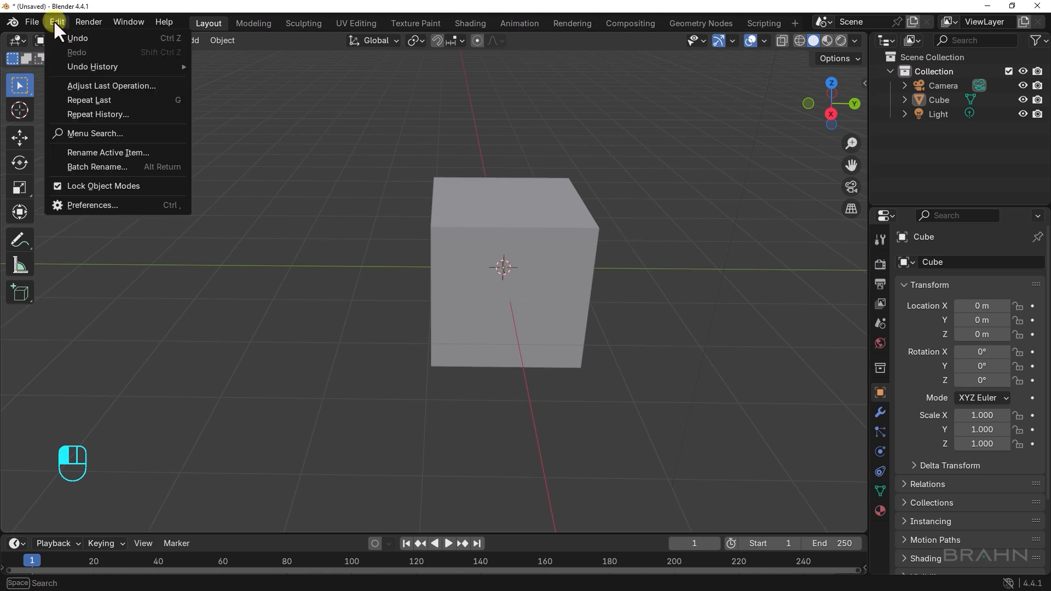
{"action": "left_click", "coordinate": [104, 207]}
{"action": "left_click_drag", "start_coordinate": [211, 17], "coordinate": [333, 105]}
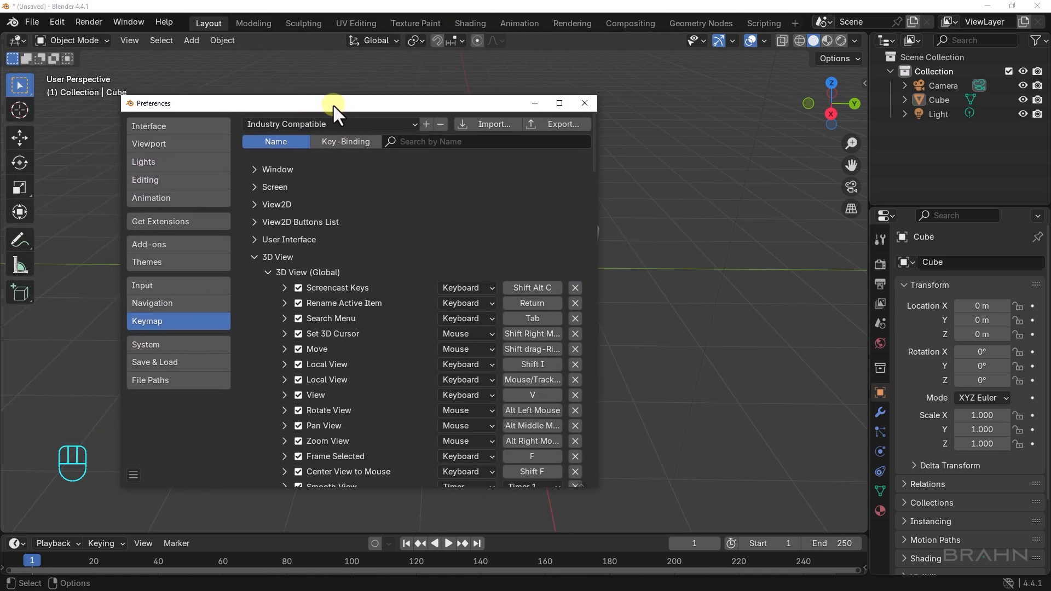
{"action": "left_click", "coordinate": [300, 123]}
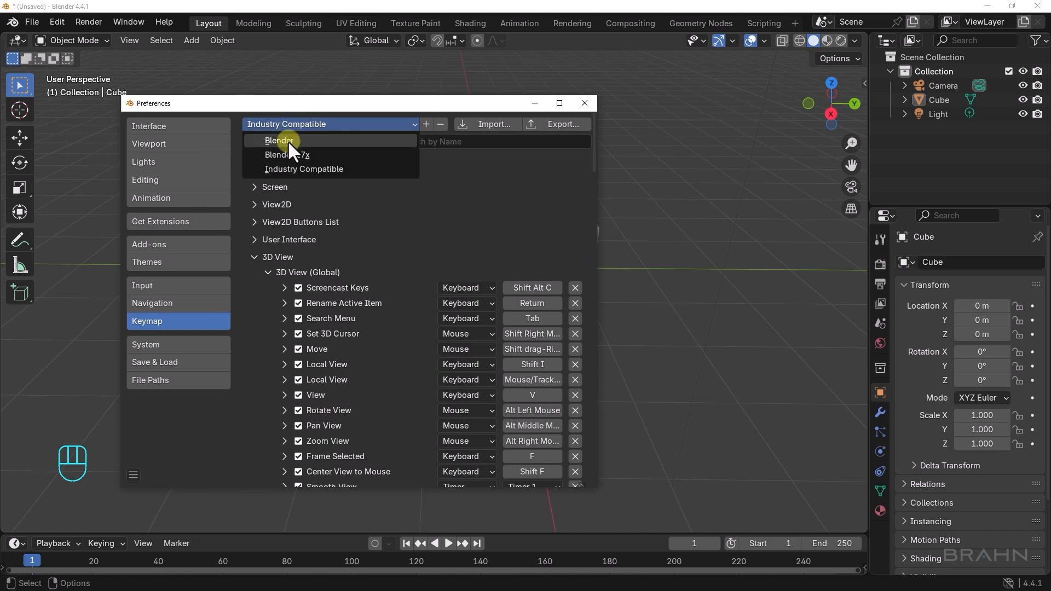
{"action": "left_click", "coordinate": [288, 141]}
Locate the view navigation shortcuts in the 3D View (Global) section of the keymap.
{"action": "scroll", "coordinate": [316, 240], "scroll_direction": "down", "scroll_amount": 5}
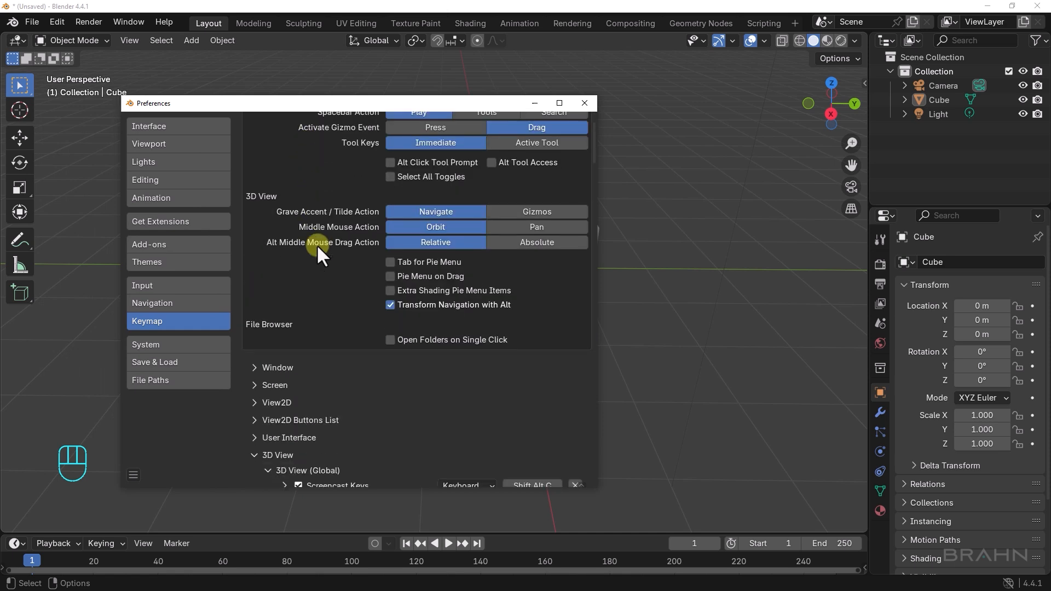
{"action": "scroll", "coordinate": [316, 243], "scroll_direction": "down", "scroll_amount": 8}
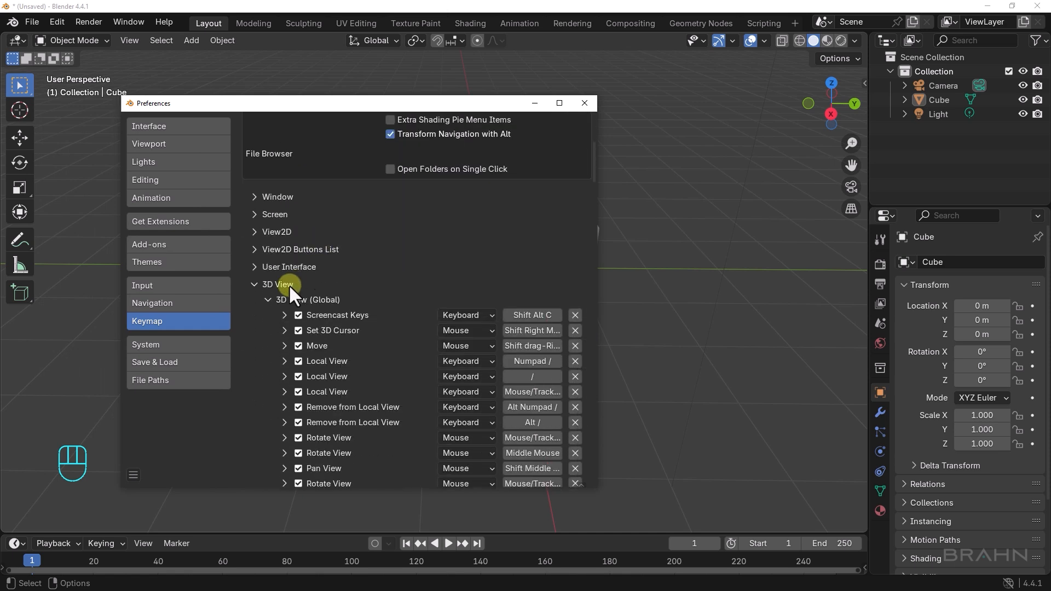
{"action": "left_click", "coordinate": [255, 284]}
{"action": "left_click", "coordinate": [253, 284]}
{"action": "left_click", "coordinate": [269, 300]}
{"action": "left_click", "coordinate": [269, 300]}
{"action": "scroll", "coordinate": [328, 306], "scroll_direction": "down", "scroll_amount": 3}
{"action": "scroll", "coordinate": [328, 306], "scroll_direction": "down", "scroll_amount": 3}
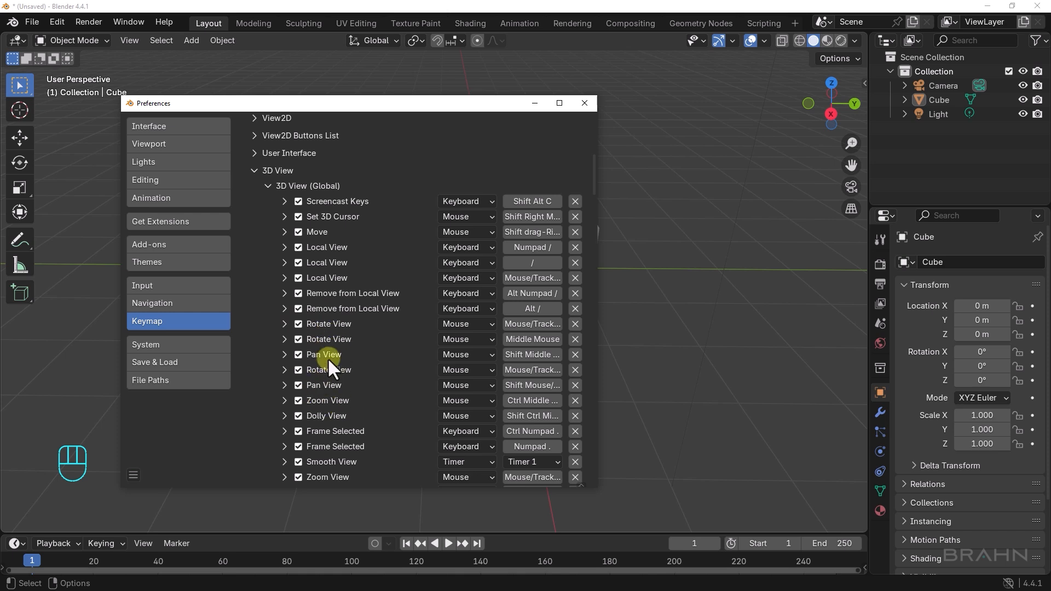
Reassign the Middle Mouse Rotate View shortcut to Alt plus Left Mouse and test orbiting around the cube.
{"action": "left_click", "coordinate": [284, 339]}
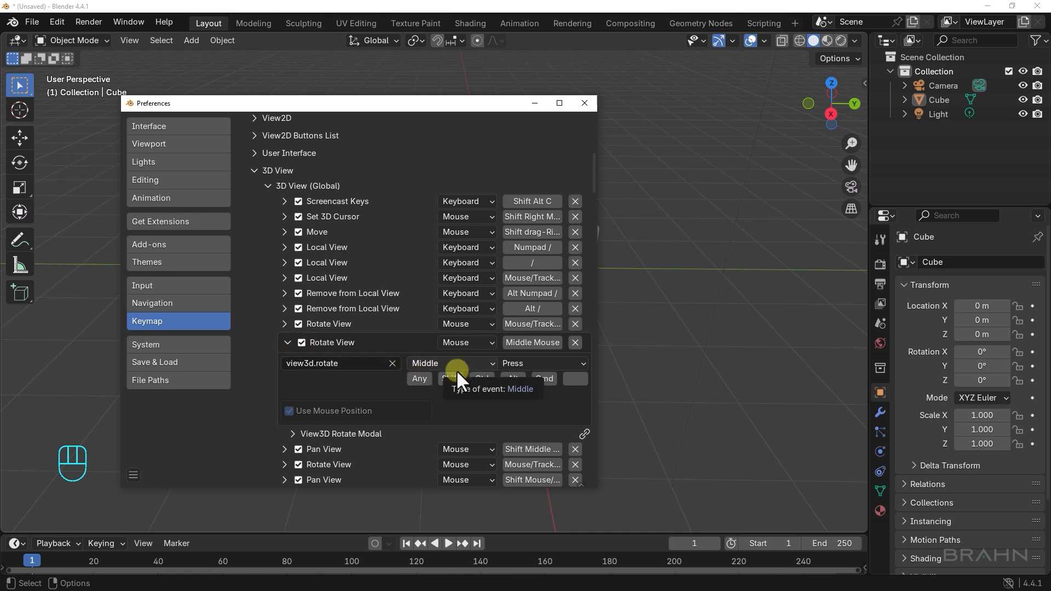
{"action": "left_click", "coordinate": [489, 365]}
{"action": "left_click", "coordinate": [289, 211]}
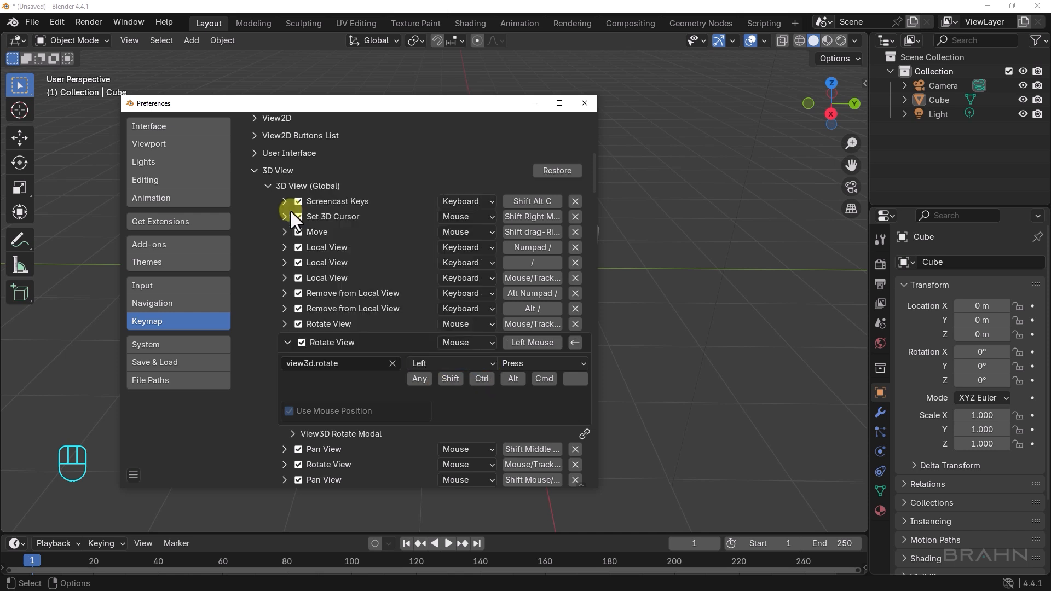
{"action": "left_click", "coordinate": [517, 378]}
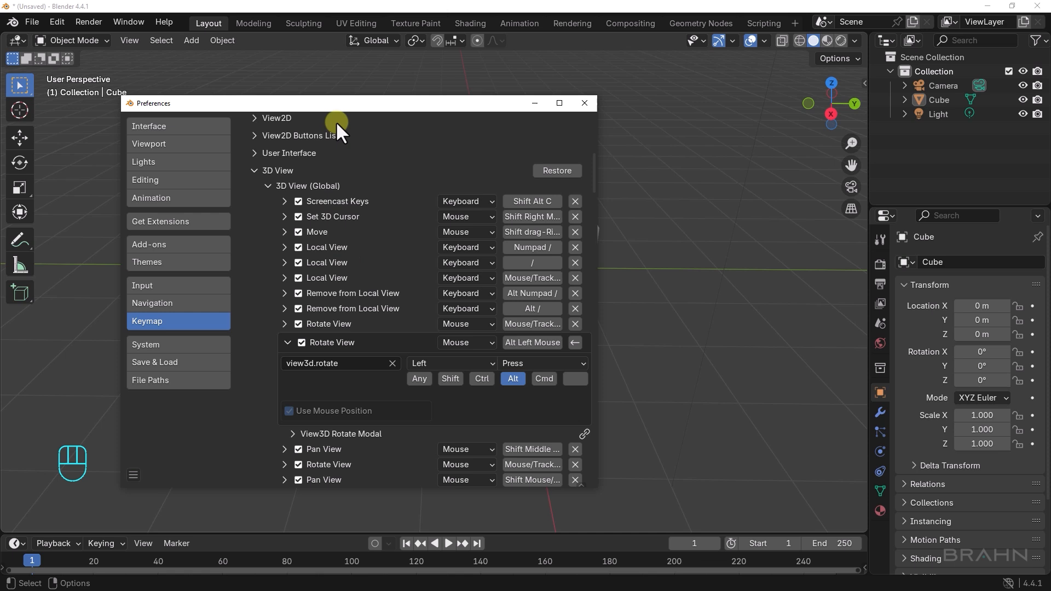
{"action": "left_click_drag", "start_coordinate": [338, 105], "coordinate": [782, 103]}
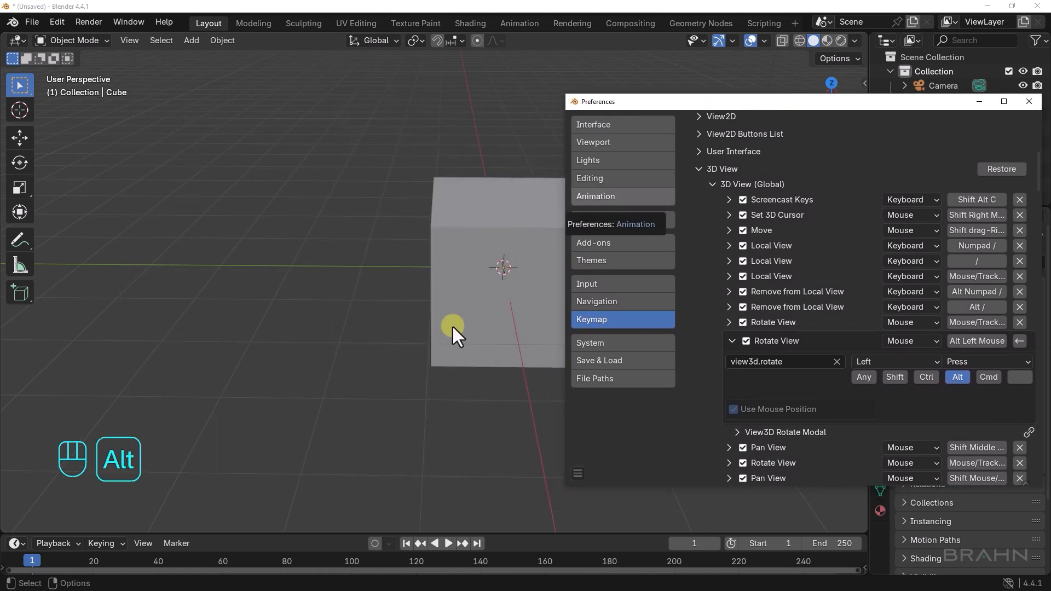
{"action": "left_click_drag", "start_coordinate": [452, 326], "coordinate": [472, 315], "text": "alt"}
Change the Shift plus Middle Mouse Pan View shortcut to use Alt instead of Shift and test panning.
{"action": "left_click_drag", "start_coordinate": [829, 103], "coordinate": [687, 91]}
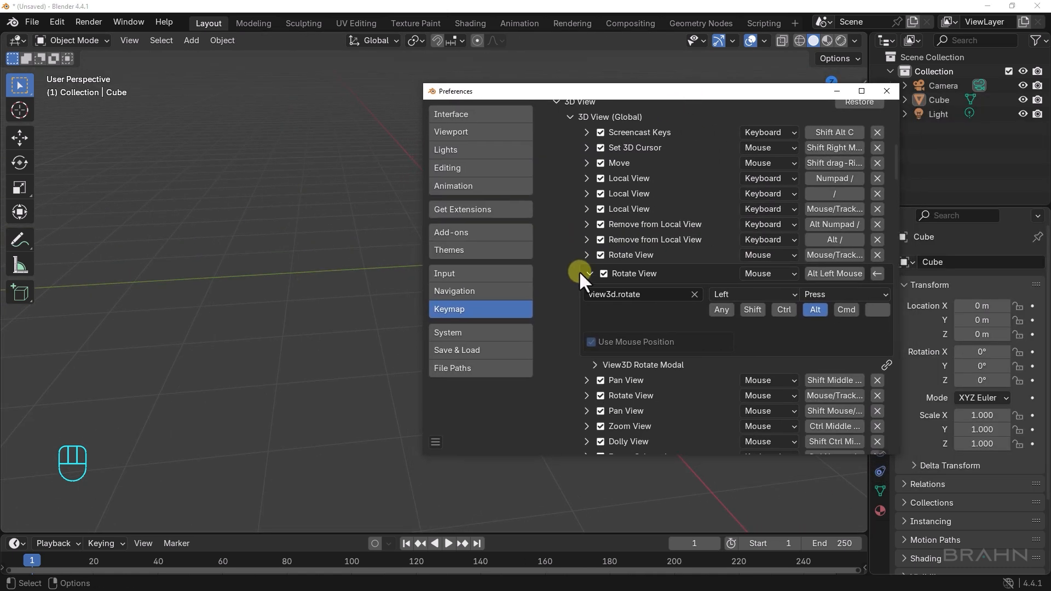
{"action": "left_click", "coordinate": [588, 271]}
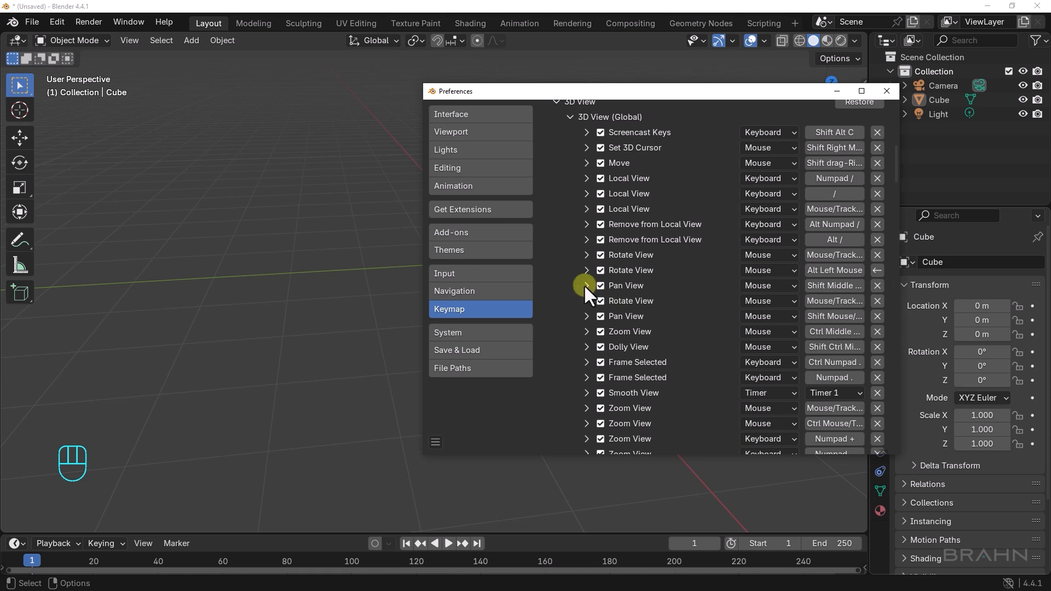
{"action": "left_click", "coordinate": [585, 285]}
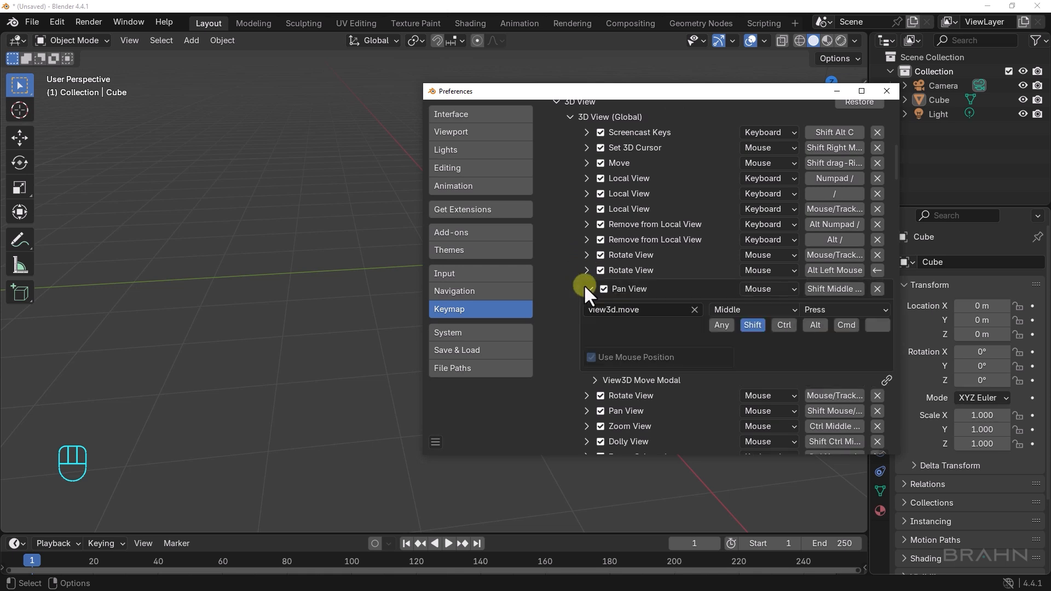
{"action": "left_click", "coordinate": [758, 326]}
{"action": "left_click", "coordinate": [815, 324]}
{"action": "left_click_drag", "start_coordinate": [639, 90], "coordinate": [812, 139]}
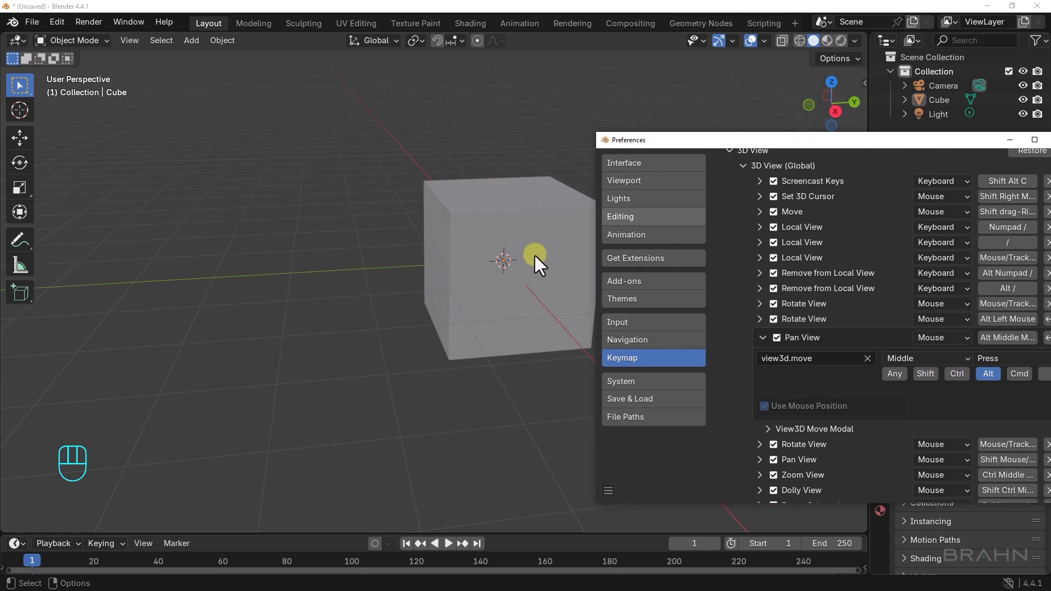
{"action": "middle_click_drag", "start_coordinate": [524, 276], "coordinate": [461, 275], "text": "alt"}
Reassign the Ctrl plus Middle Mouse Zoom View shortcut to Alt plus Right Mouse and collapse its settings.
{"action": "left_click_drag", "start_coordinate": [739, 141], "coordinate": [581, 109]}
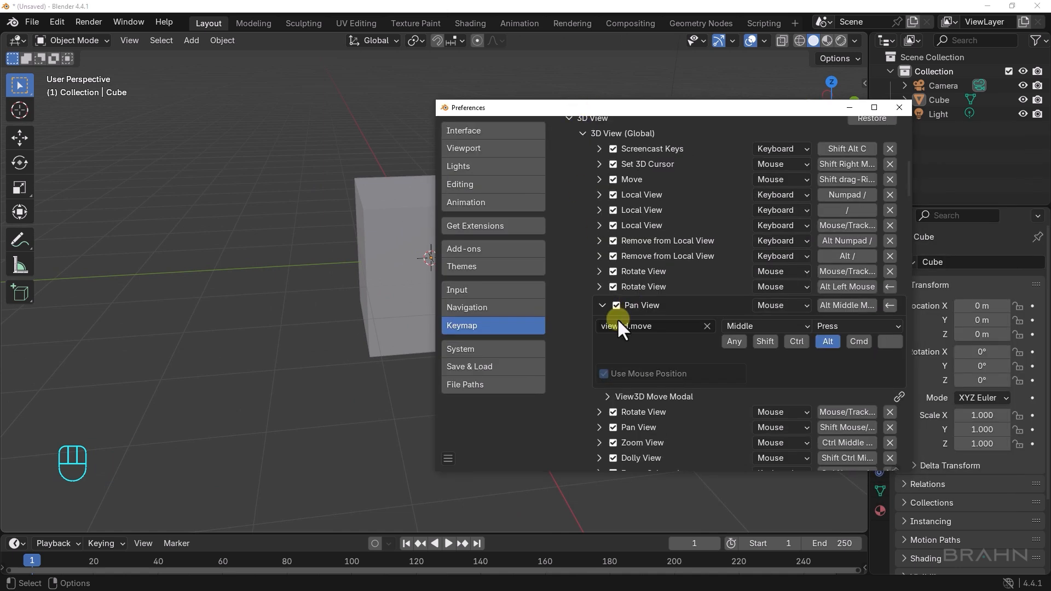
{"action": "left_click", "coordinate": [598, 303]}
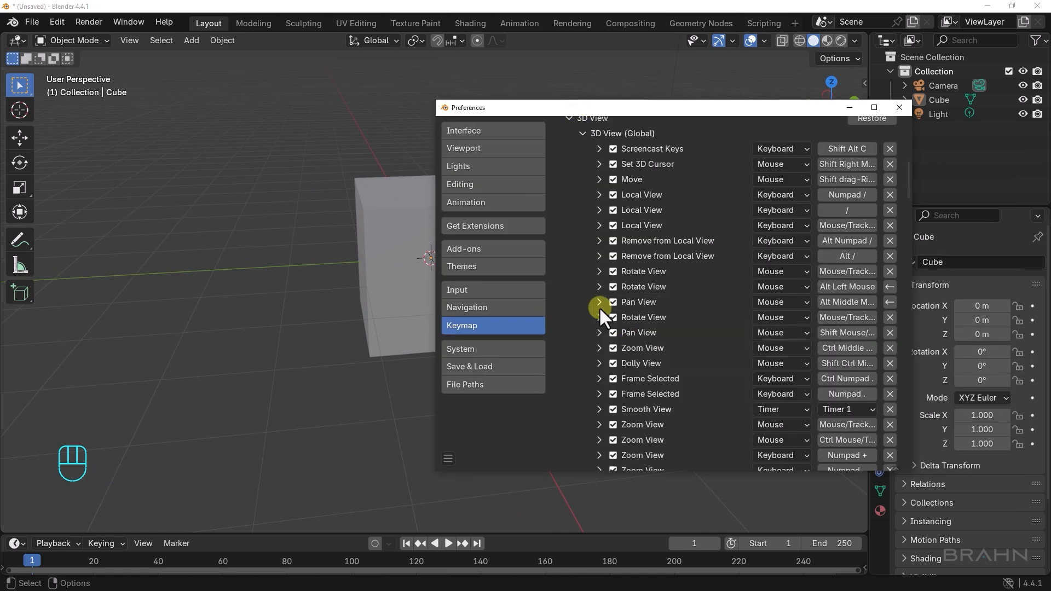
{"action": "left_click", "coordinate": [600, 349]}
{"action": "left_click", "coordinate": [757, 373]}
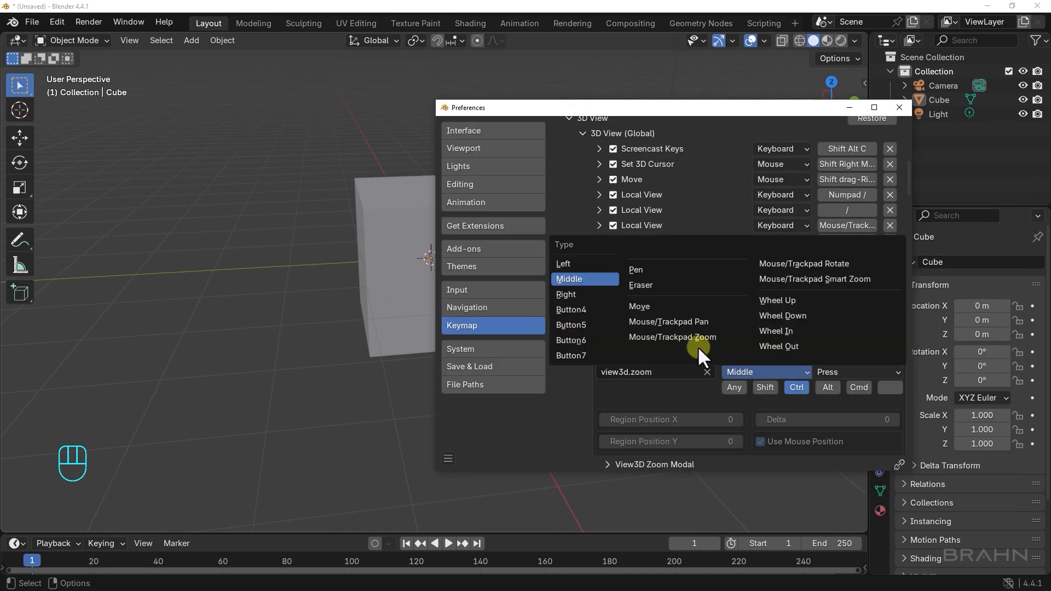
{"action": "left_click", "coordinate": [569, 295]}
{"action": "left_click", "coordinate": [804, 388]}
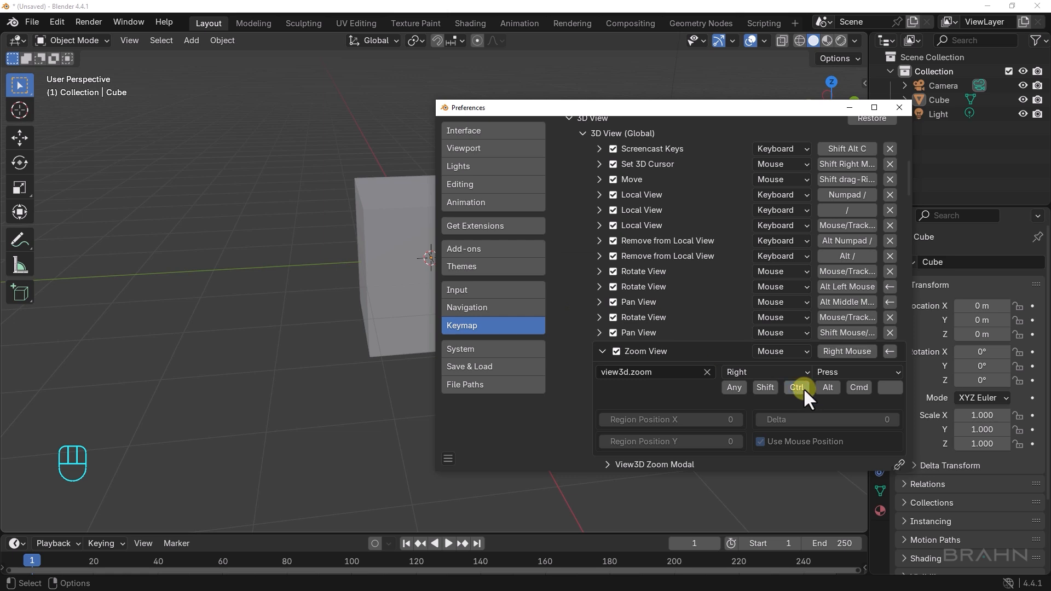
{"action": "left_click", "coordinate": [828, 387]}
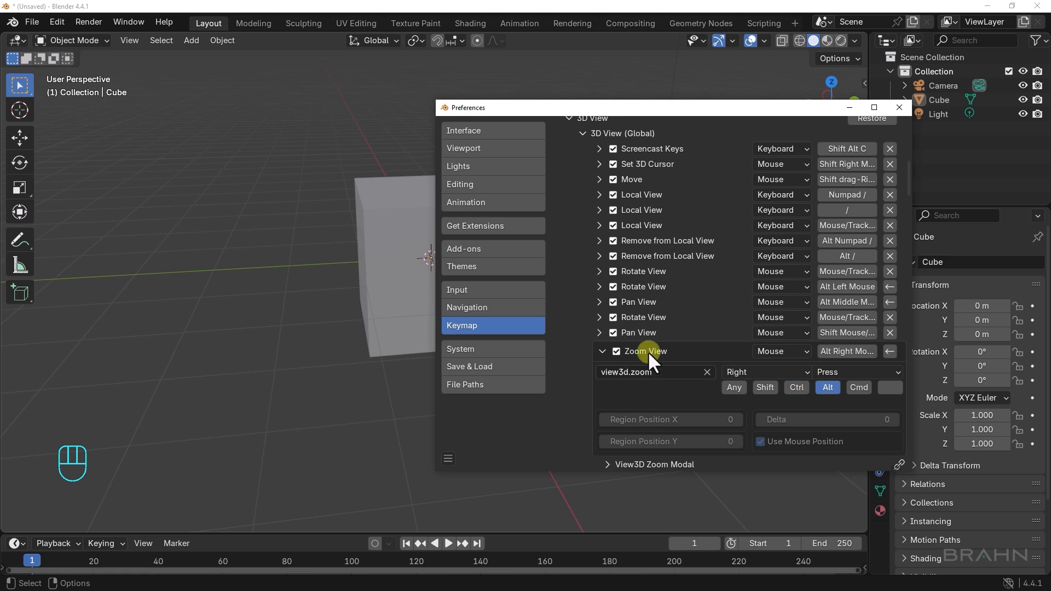
{"action": "left_click", "coordinate": [604, 351]}
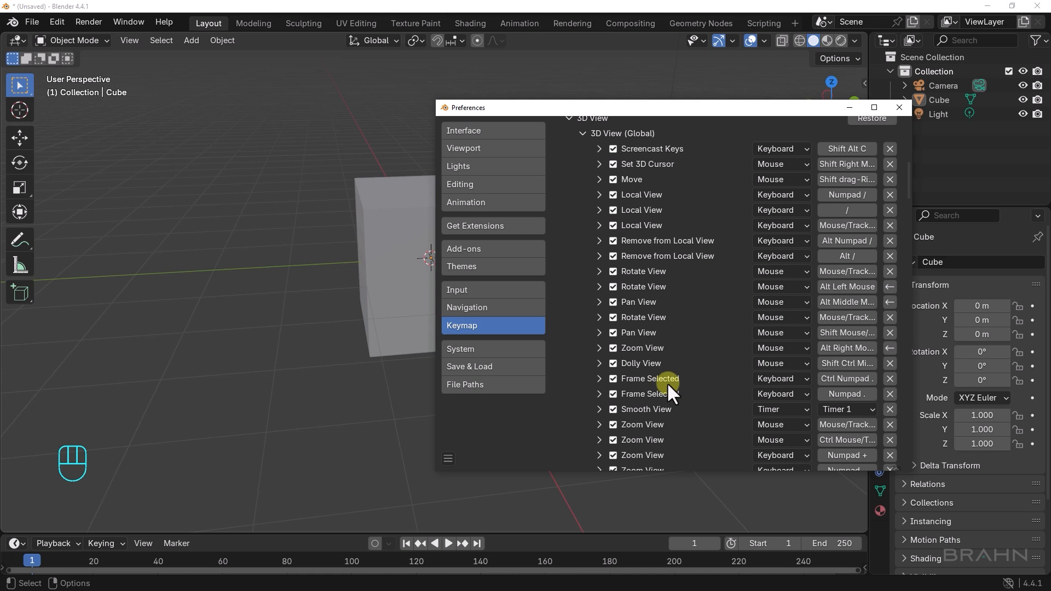
View the settings of the Numpad . Frame Selected shortcut and return to the keymap preset options.
{"action": "left_click", "coordinate": [601, 395]}
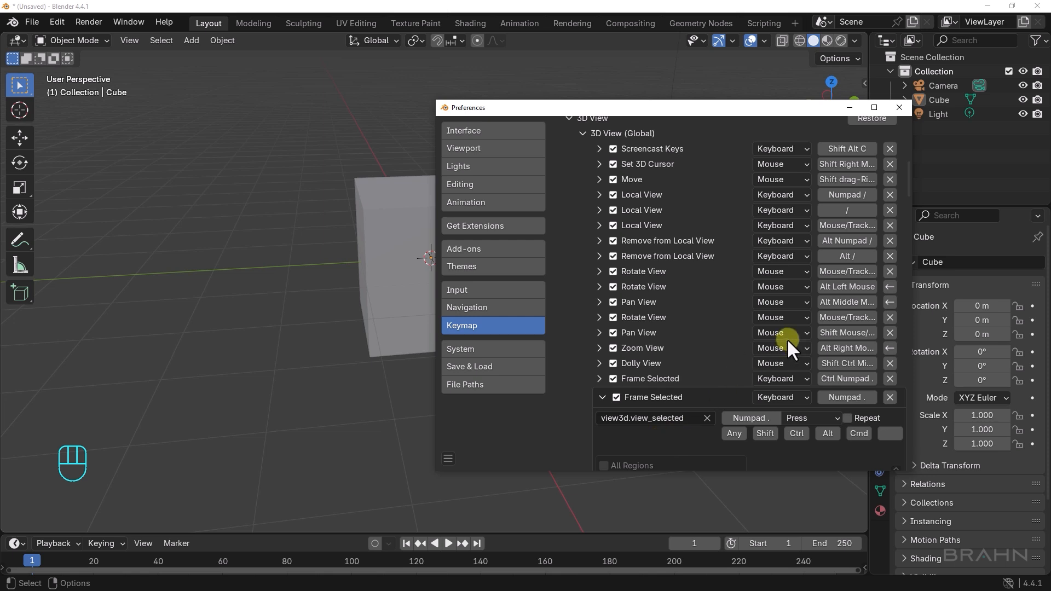
{"action": "scroll", "coordinate": [787, 339], "scroll_direction": "up", "scroll_amount": 5}
{"action": "scroll", "coordinate": [787, 339], "scroll_direction": "up", "scroll_amount": 13}
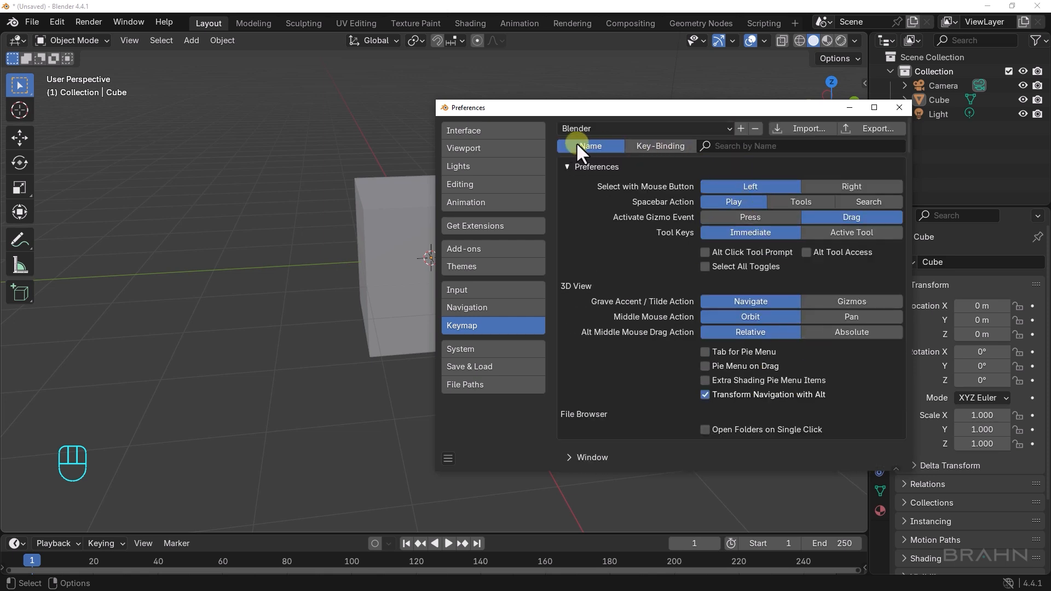
Search the keymap by key-binding for F, clear the search and close the preferences.
{"action": "left_click", "coordinate": [665, 145]}
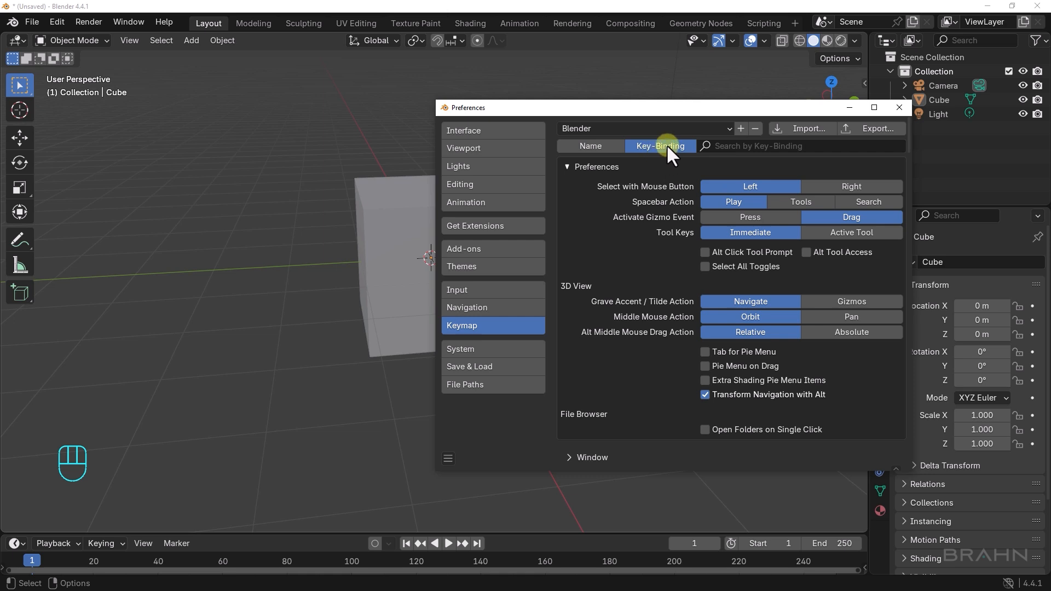
{"action": "left_click", "coordinate": [747, 145]}
{"action": "type", "text": "F"}
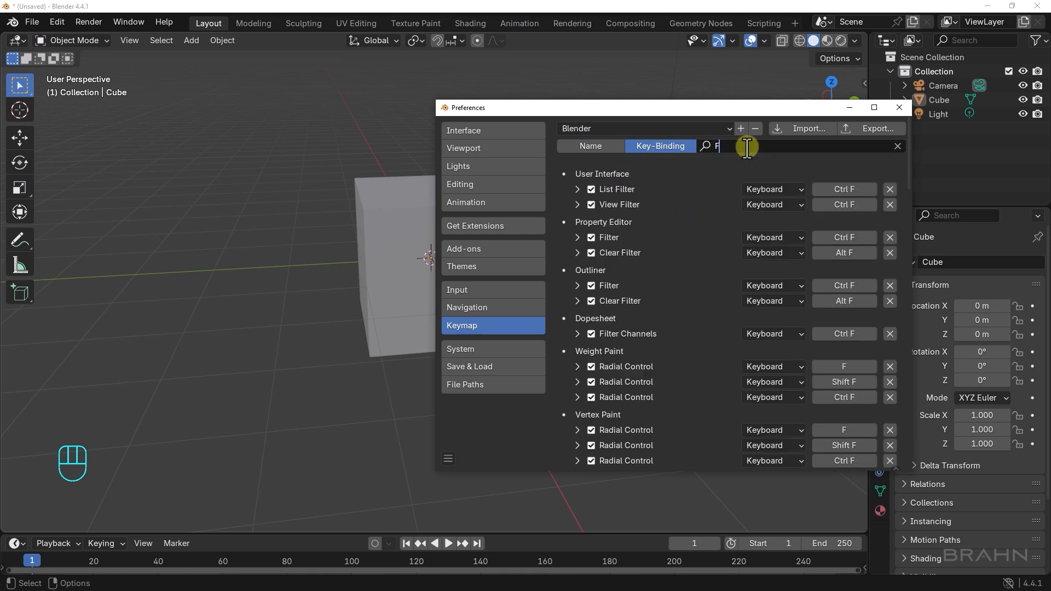
{"action": "left_click", "coordinate": [908, 183]}
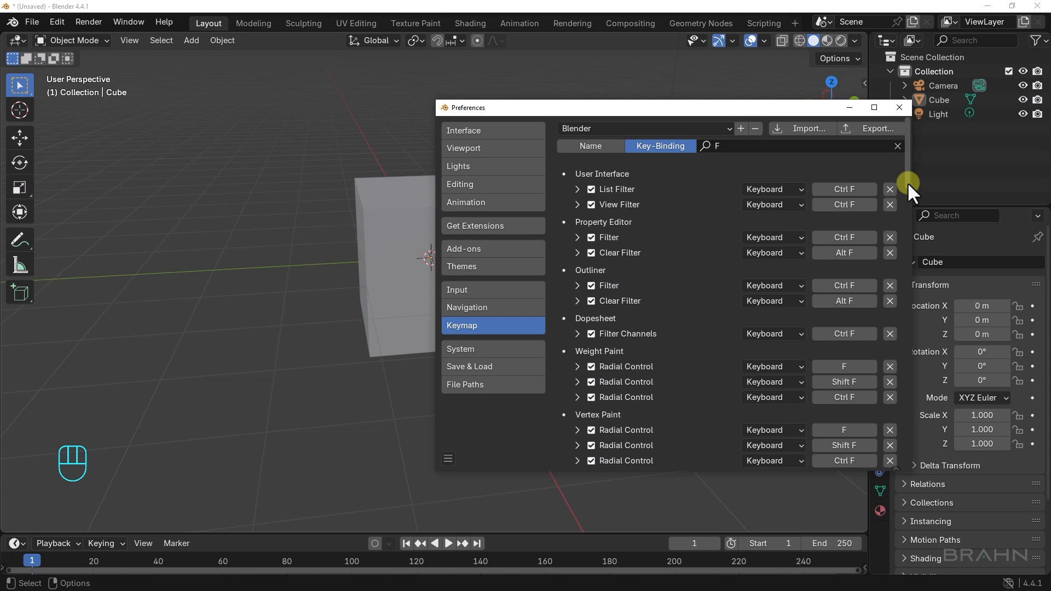
{"action": "mouse_move", "coordinate": [909, 182]}
{"action": "left_mouse_down"}
{"action": "mouse_move", "coordinate": [903, 340]}
{"action": "mouse_move", "coordinate": [917, 234]}
{"action": "mouse_move", "coordinate": [910, 164]}
{"action": "mouse_move", "coordinate": [895, 144]}
{"action": "left_mouse_up"}
{"action": "left_click", "coordinate": [898, 145]}
{"action": "scroll", "coordinate": [623, 317], "scroll_direction": "down", "scroll_amount": 15}
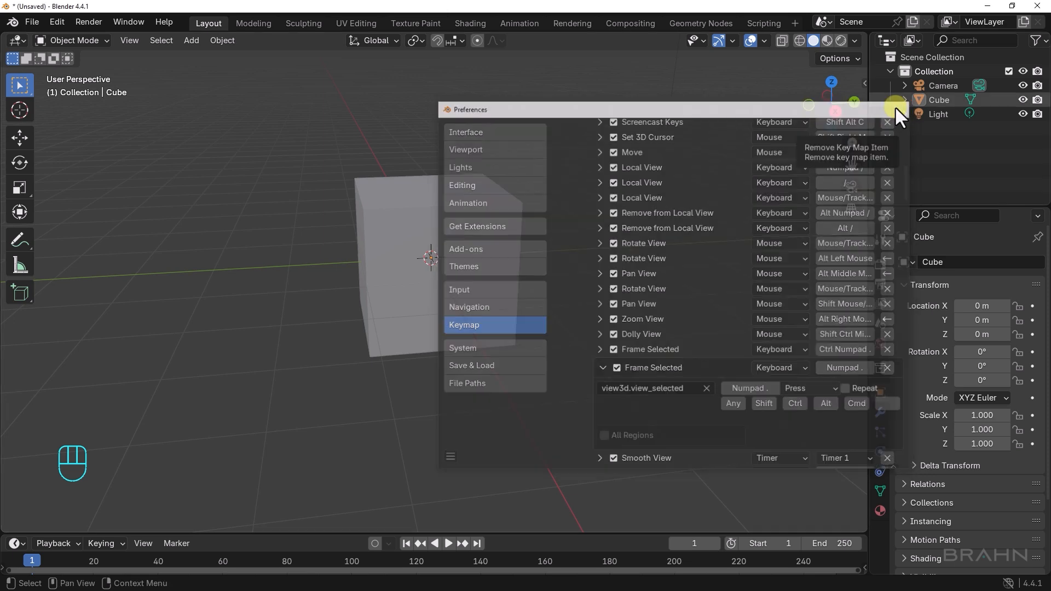
{"action": "left_click", "coordinate": [897, 108]}
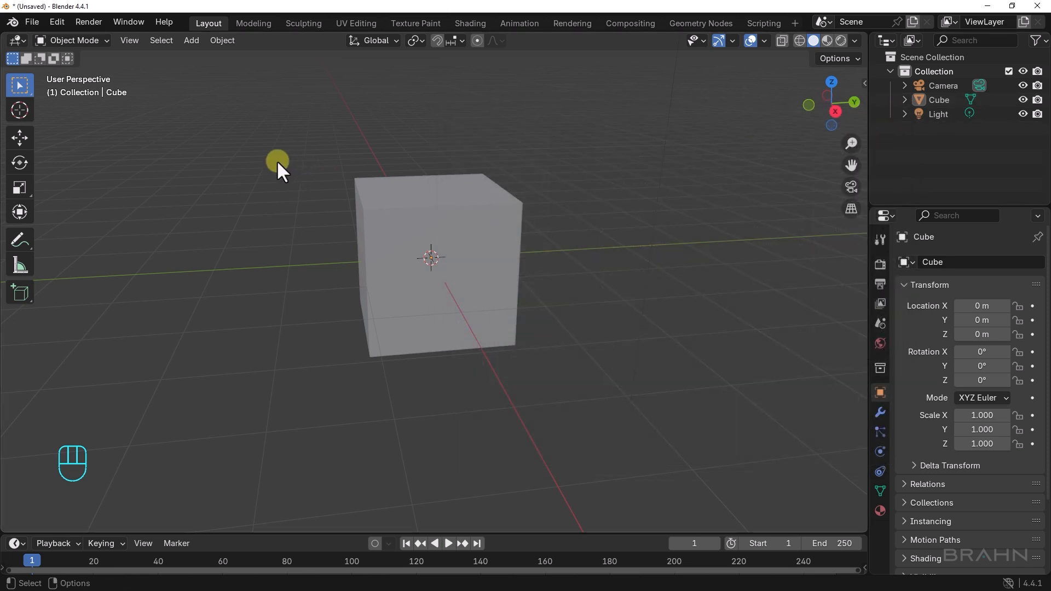
Select the cube and frame it in the 3D view with View Selected from the View pie.
{"action": "left_click", "coordinate": [410, 216]}
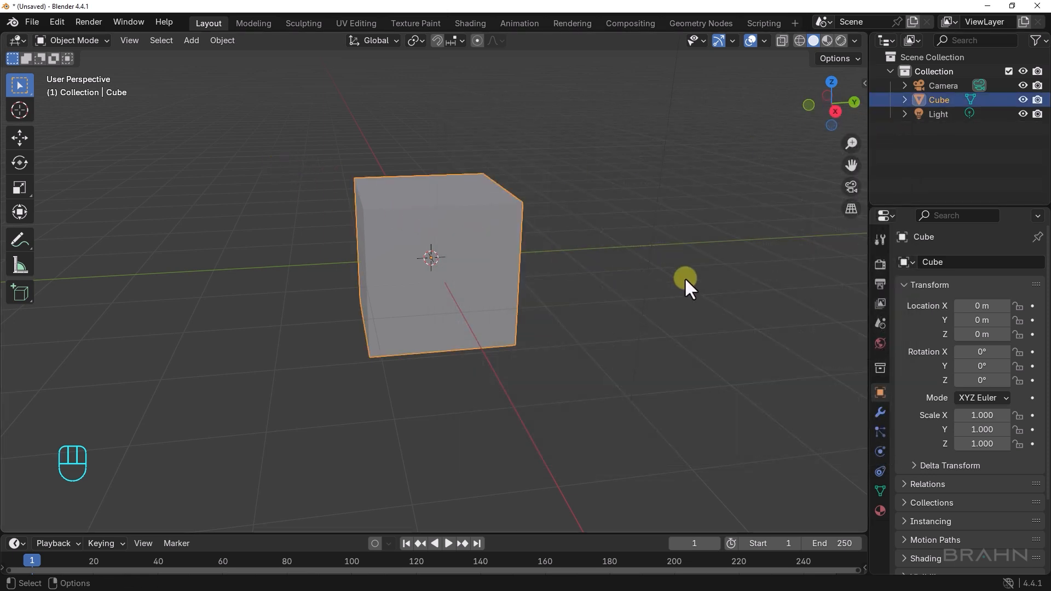
{"action": "key", "text": "grave"}
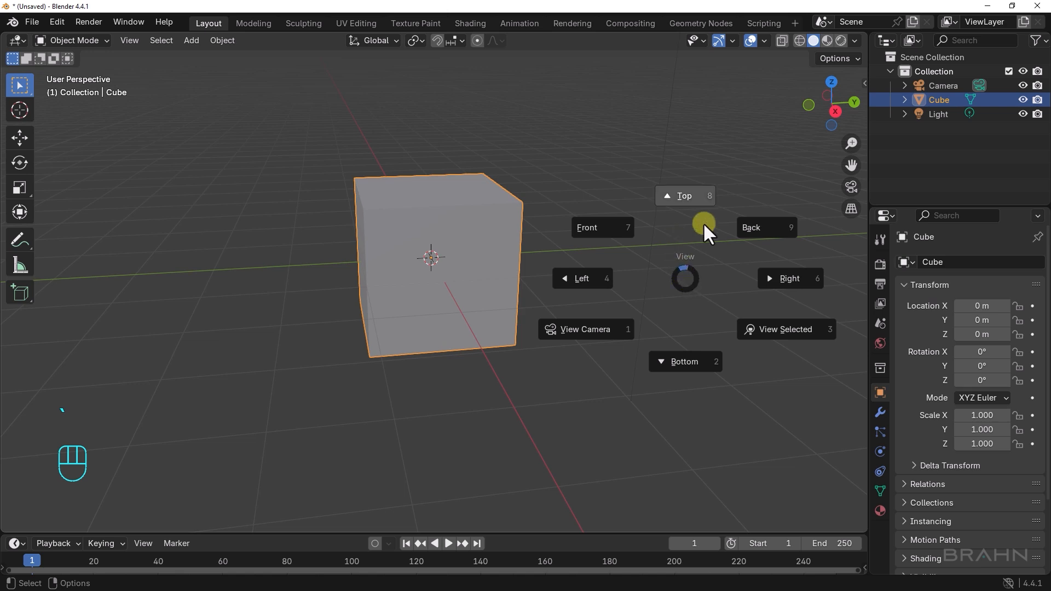
{"action": "left_click", "coordinate": [781, 332]}
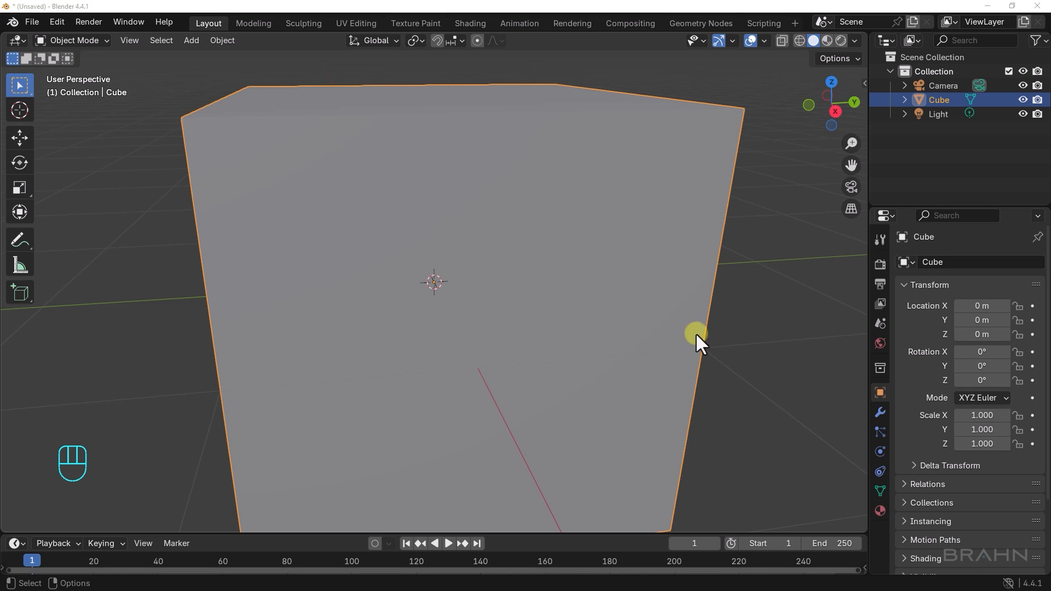
{"action": "scroll", "coordinate": [696, 333], "scroll_direction": "down", "scroll_amount": 5}
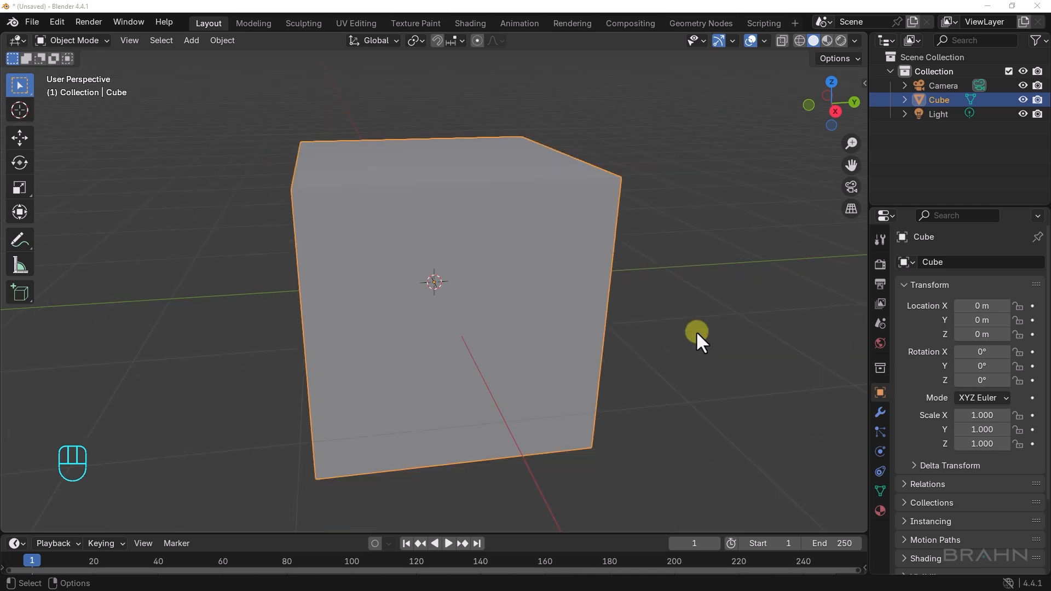
{"action": "middle_click_drag", "start_coordinate": [582, 324], "coordinate": [439, 336], "text": "alt"}
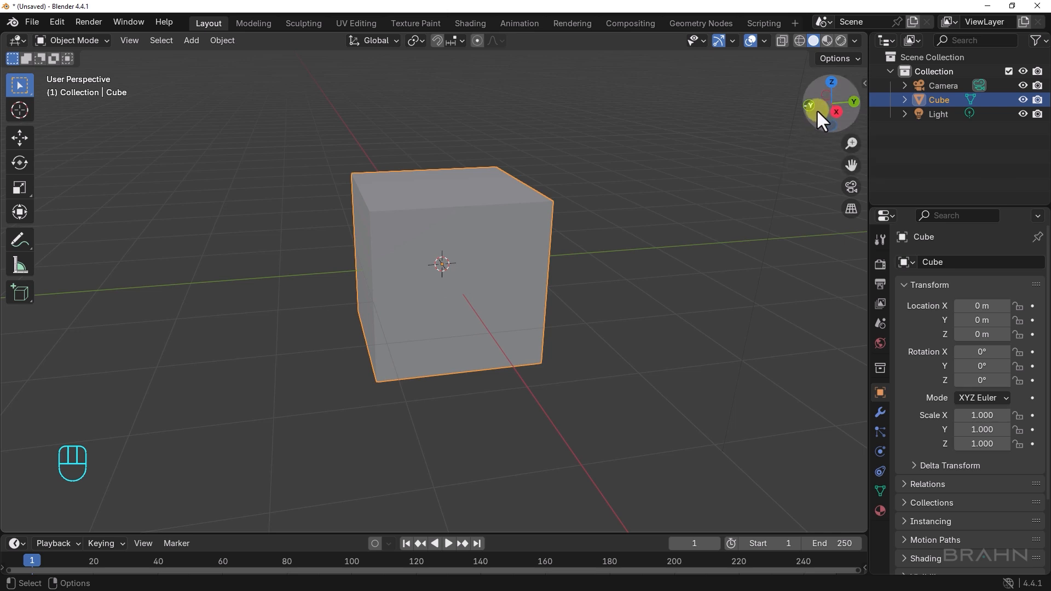
Orbit around the cube with the navigation gizmo and switch through the right, back and top orthographic views.
{"action": "left_click_drag", "start_coordinate": [818, 109], "coordinate": [745, 129]}
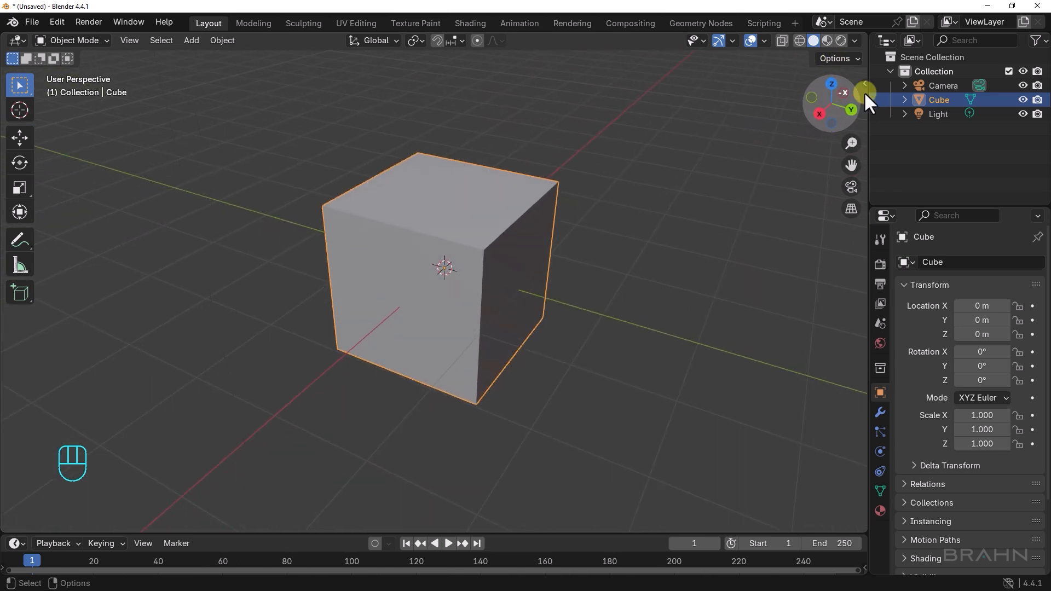
{"action": "left_click", "coordinate": [821, 113]}
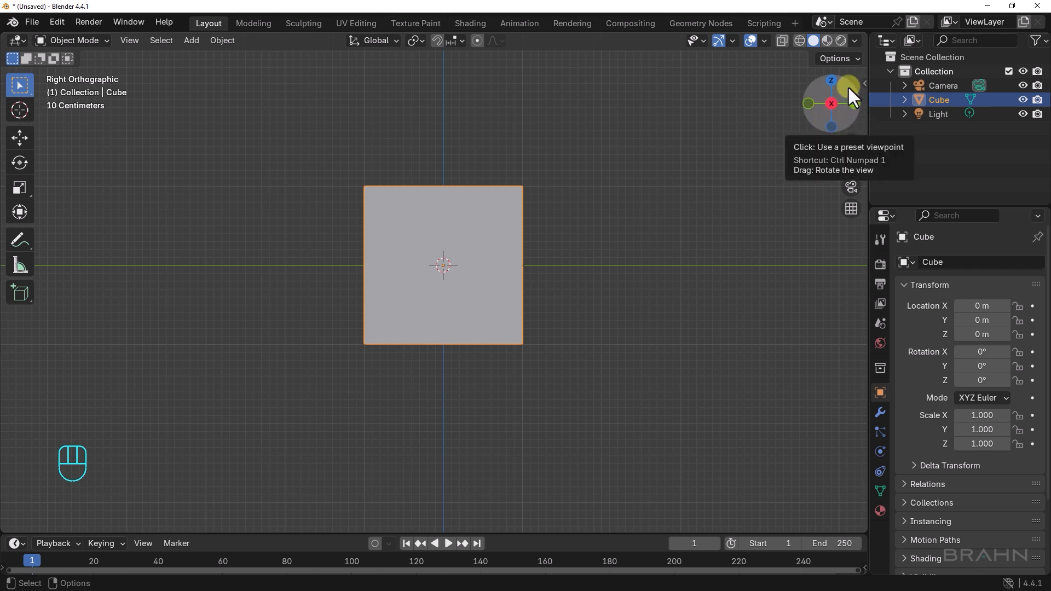
{"action": "left_click", "coordinate": [855, 106]}
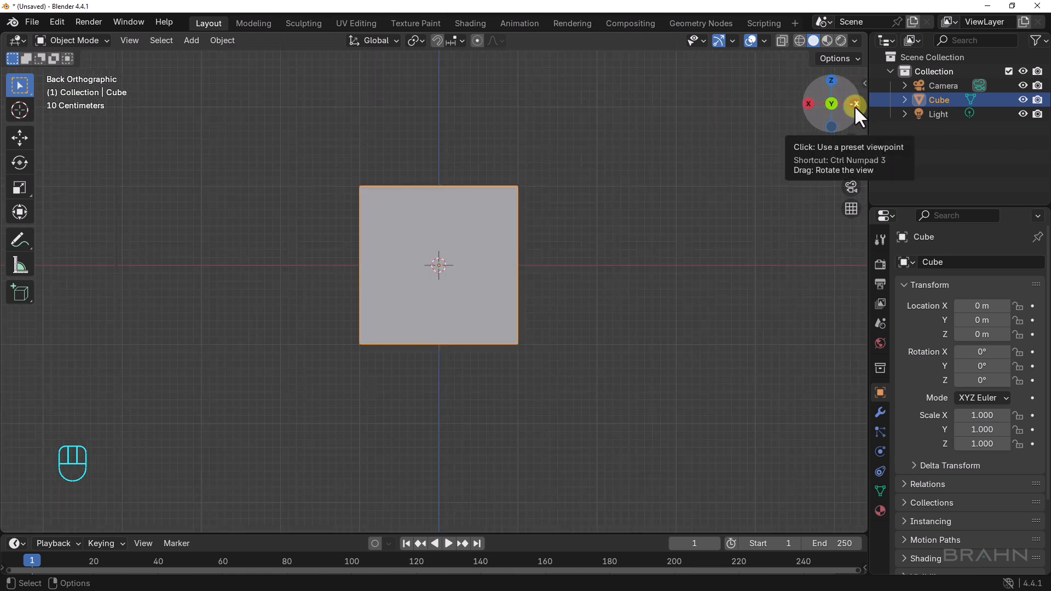
{"action": "left_click", "coordinate": [830, 80]}
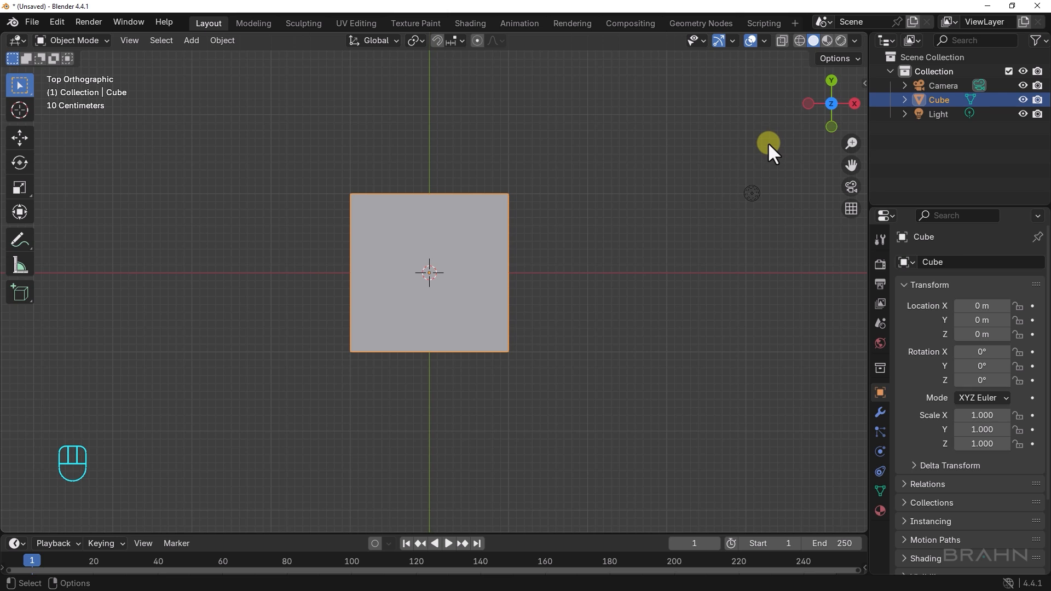
Zoom in on the cube and pan the top view using the viewport's on-screen navigation controls.
{"action": "left_click_drag", "start_coordinate": [852, 145], "coordinate": [33, 159]}
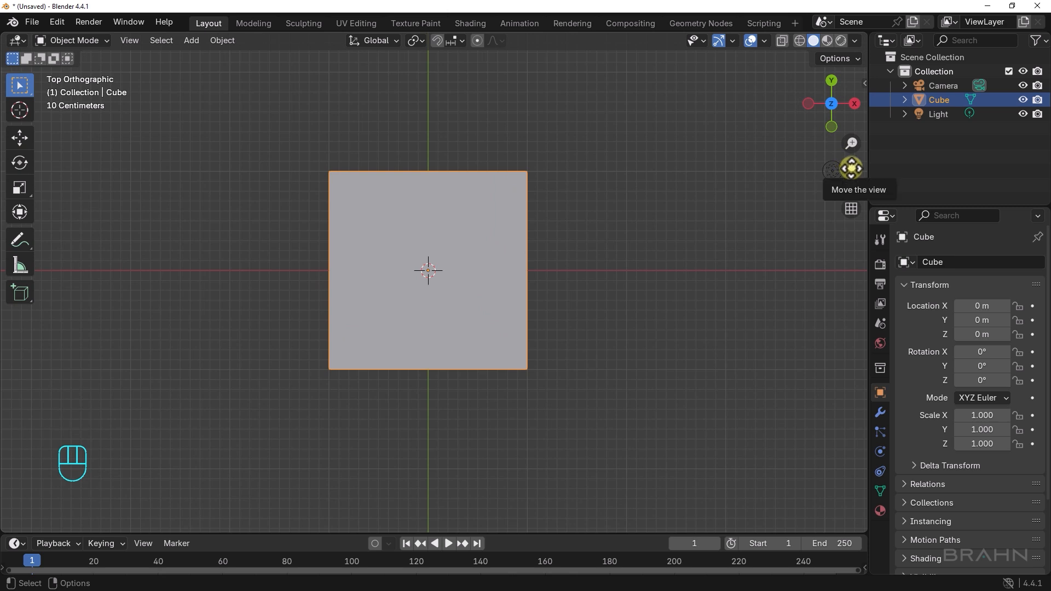
{"action": "left_click_drag", "start_coordinate": [851, 169], "coordinate": [805, 162]}
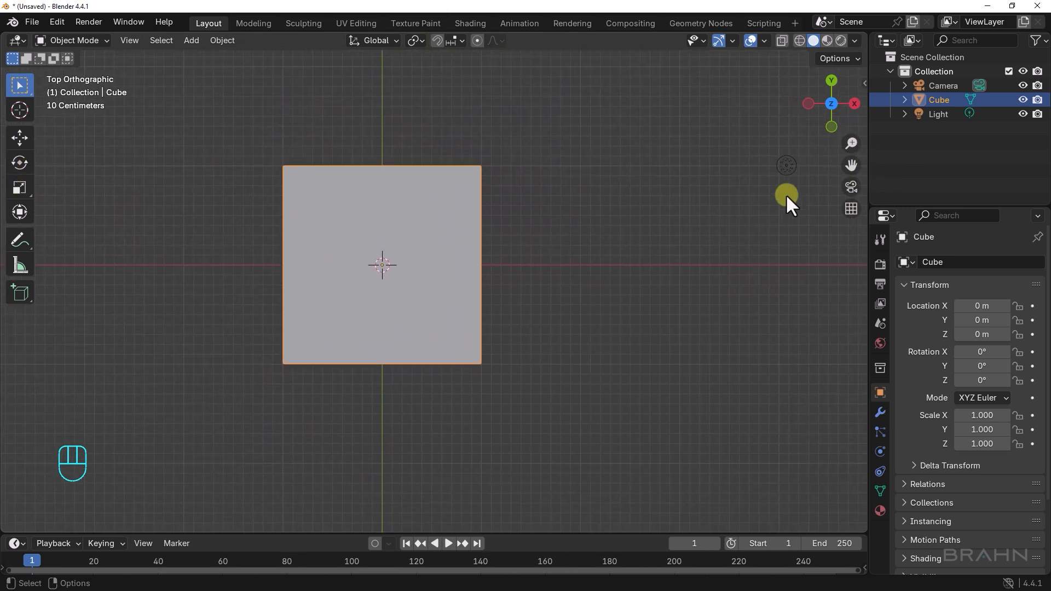